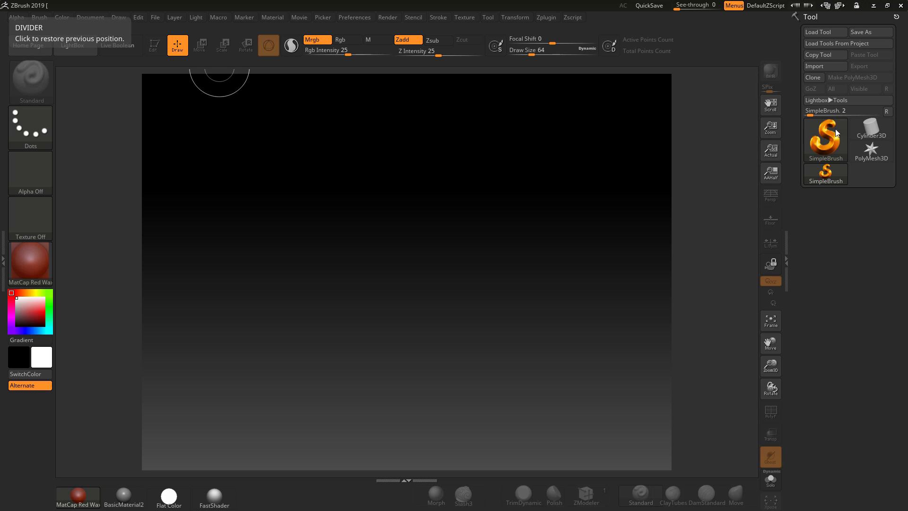
Step: Draw a Sphere3D on the canvas and enter Edit mode
{"action": "left_click", "coordinate": [834, 134]}
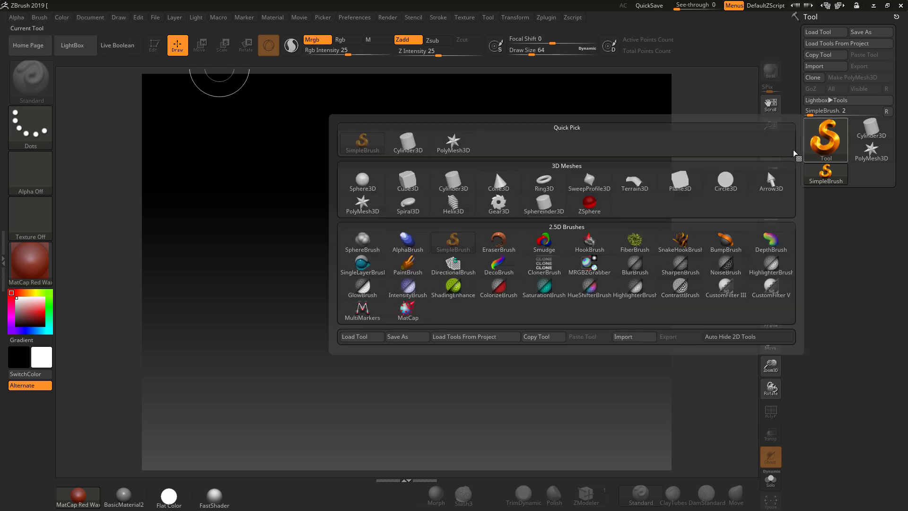
{"action": "left_click", "coordinate": [362, 181]}
{"action": "mouse_move", "coordinate": [396, 203]}
{"action": "left_mouse_down"}
{"action": "mouse_move", "coordinate": [408, 407]}
{"action": "mouse_move", "coordinate": [413, 386]}
{"action": "mouse_move", "coordinate": [400, 347]}
{"action": "left_mouse_up"}
{"action": "key", "text": "t"}
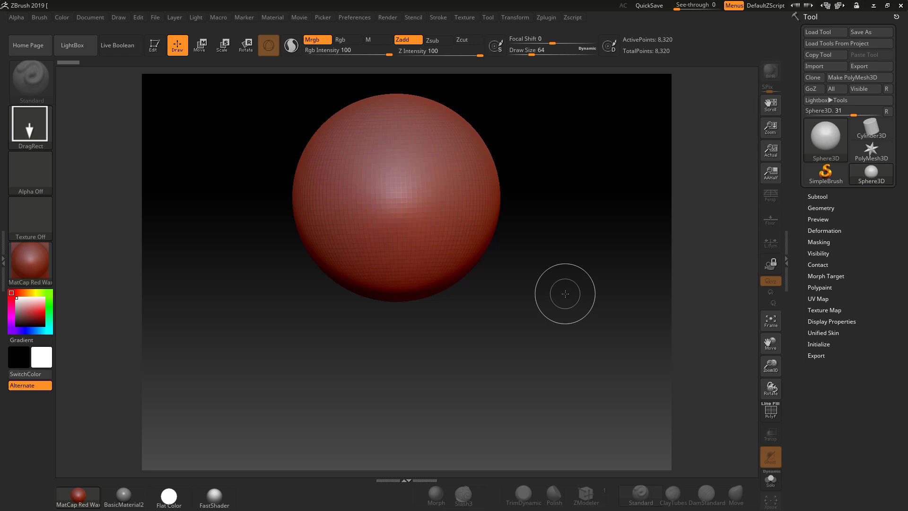
{"action": "left_click", "coordinate": [155, 45]}
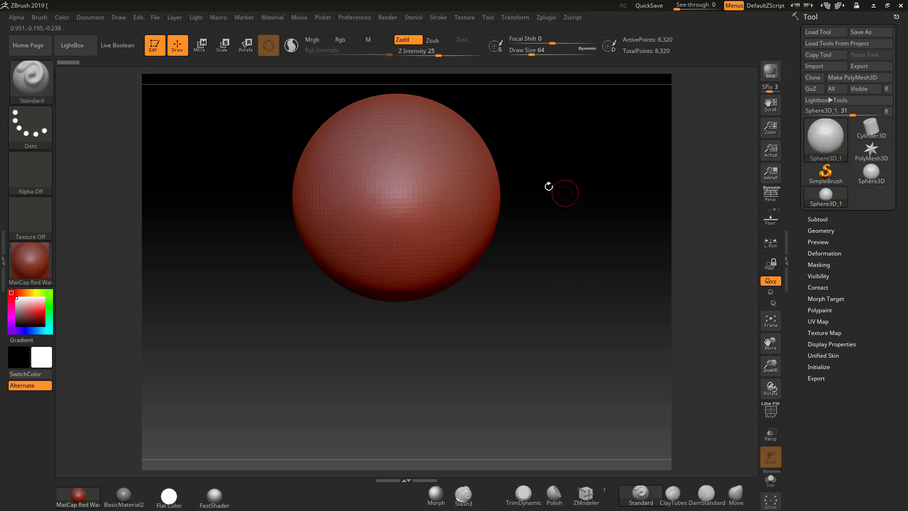
Step: Show the polyframe on the sphere and convert it to a PolyMesh3D
{"action": "left_click", "coordinate": [770, 411]}
{"action": "left_click_drag", "start_coordinate": [662, 302], "coordinate": [752, 163]}
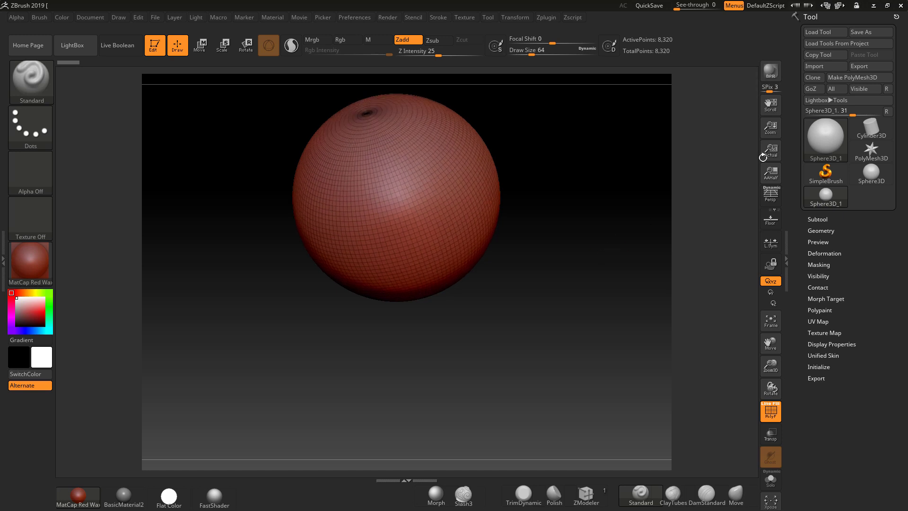
{"action": "left_click", "coordinate": [837, 78]}
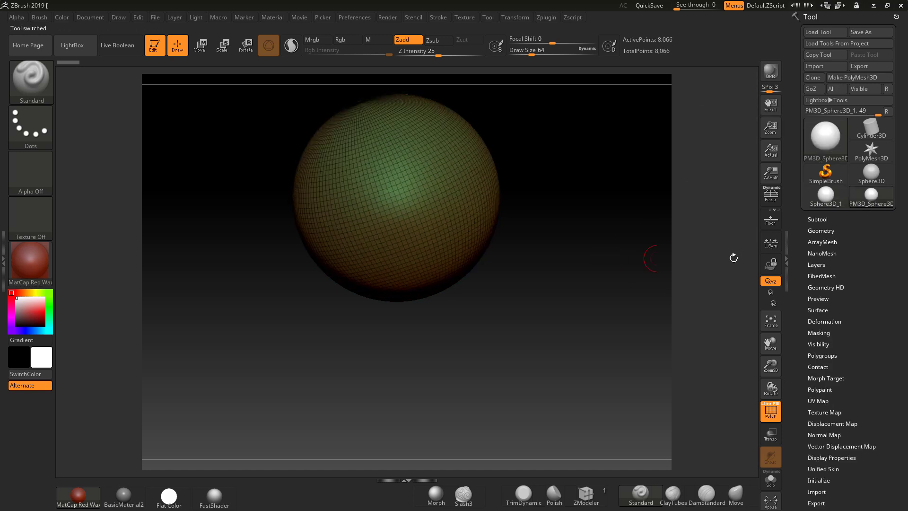
Step: Run ZRemesher on the sphere with the Same polygon count option
{"action": "left_click", "coordinate": [820, 231]}
{"action": "left_click_drag", "start_coordinate": [609, 197], "coordinate": [634, 262]}
{"action": "scroll", "coordinate": [843, 316], "scroll_direction": "down", "scroll_amount": 5}
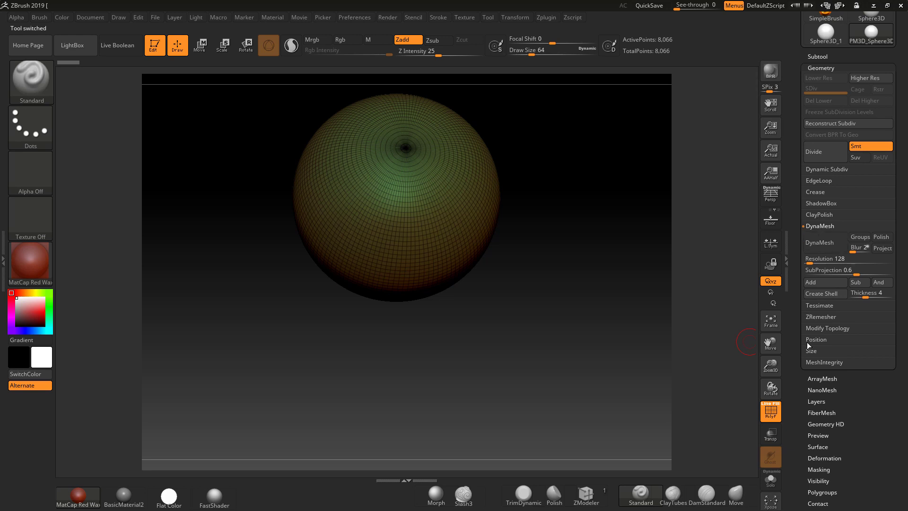
{"action": "left_click", "coordinate": [812, 317]}
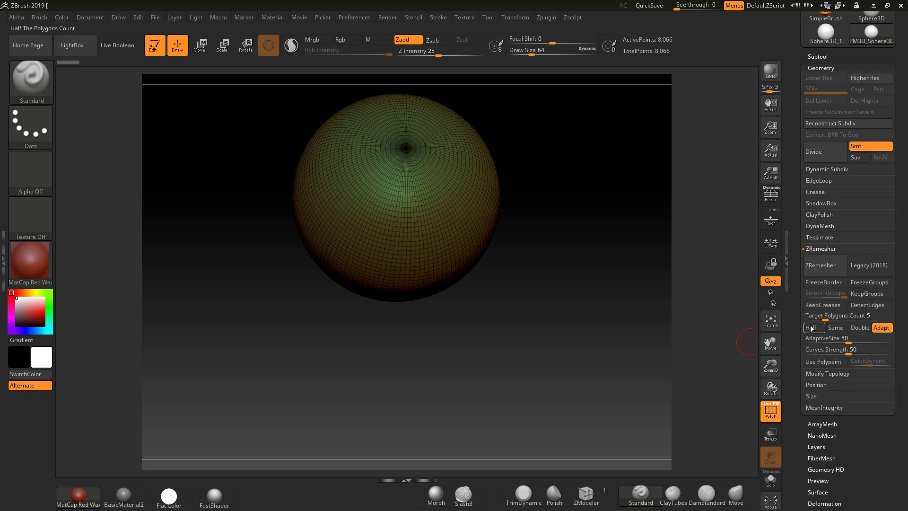
{"action": "left_click", "coordinate": [835, 328]}
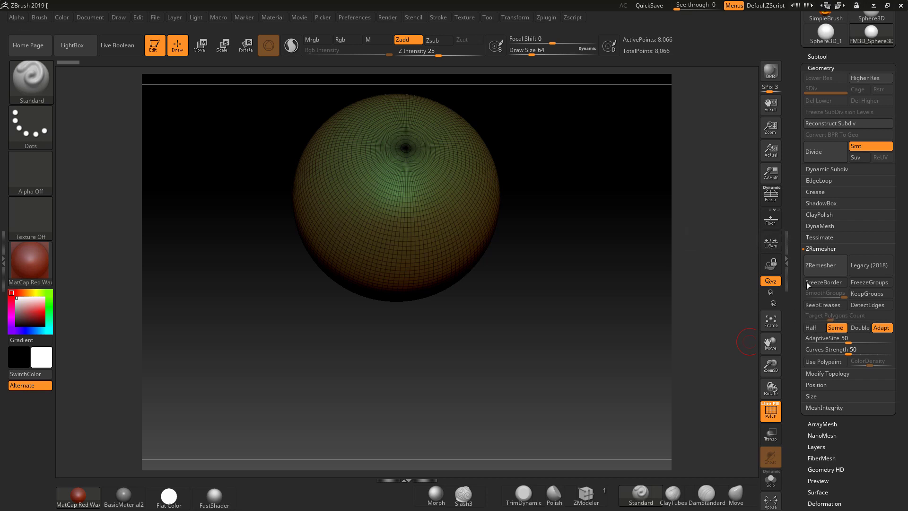
{"action": "left_click", "coordinate": [822, 265]}
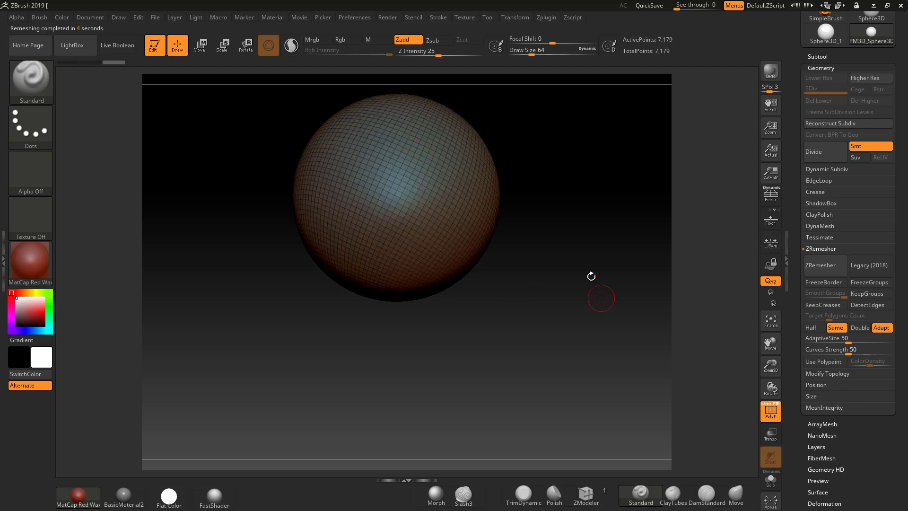
Step: Divide the remeshed sphere up to subdivision level 4 and hide its polyframe
{"action": "left_click_drag", "start_coordinate": [587, 270], "coordinate": [665, 228]}
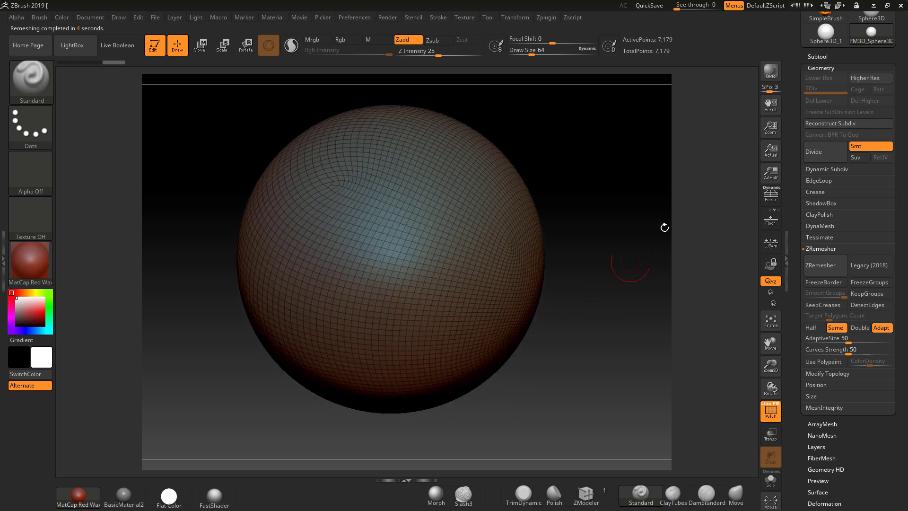
{"action": "left_click", "coordinate": [817, 155]}
{"action": "left_click", "coordinate": [816, 155]}
{"action": "left_click", "coordinate": [821, 156]}
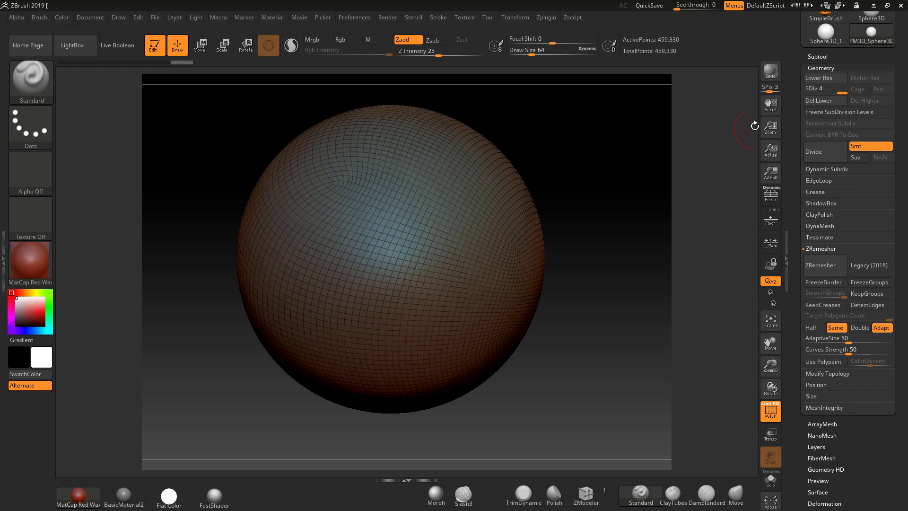
{"action": "left_click_drag", "start_coordinate": [676, 266], "coordinate": [672, 260]}
{"action": "left_click", "coordinate": [771, 414]}
{"action": "left_click", "coordinate": [771, 414]}
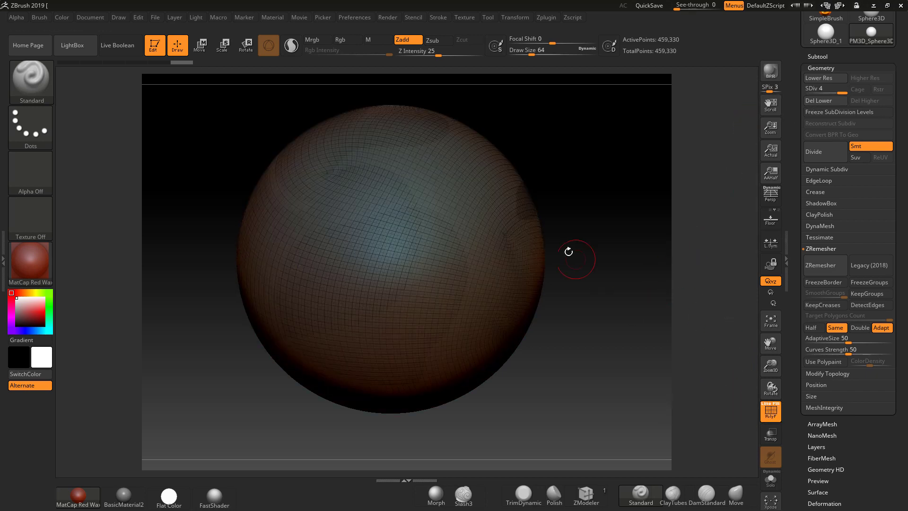
{"action": "left_click", "coordinate": [770, 411]}
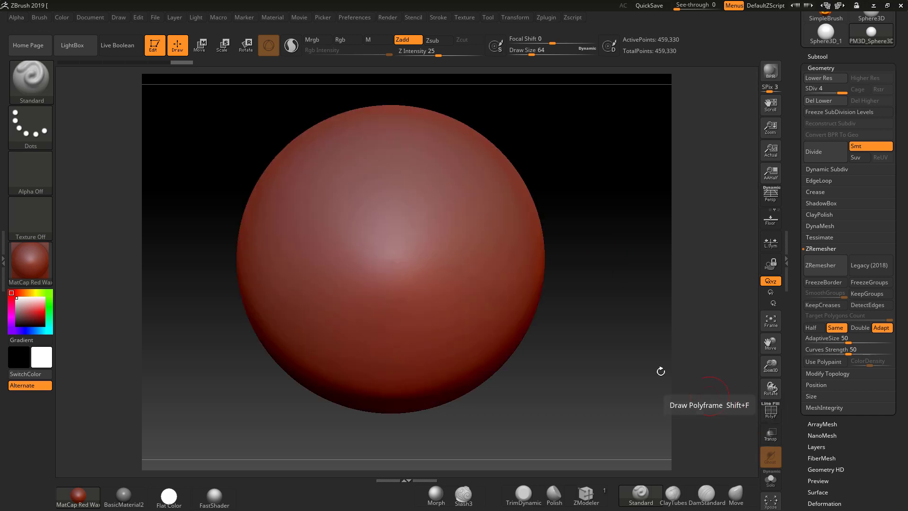
Step: Paint a freehand mask patch on the front of the sphere and clear it
{"action": "key", "text": "ctrl"}
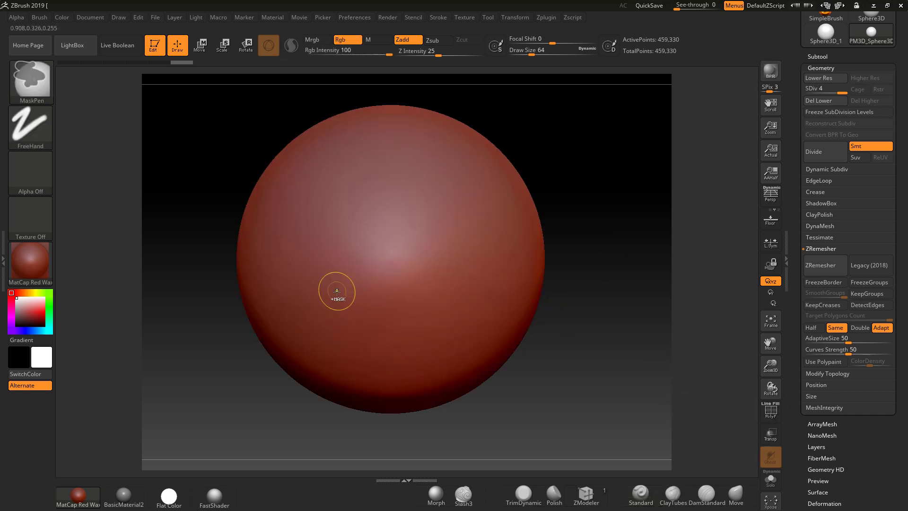
{"action": "mouse_move", "coordinate": [336, 291]}
{"action": "left_mouse_down", "text": "ctrl"}
{"action": "mouse_move", "coordinate": [333, 282]}
{"action": "mouse_move", "coordinate": [426, 225]}
{"action": "mouse_move", "coordinate": [494, 324]}
{"action": "mouse_move", "coordinate": [354, 299]}
{"action": "mouse_move", "coordinate": [386, 258]}
{"action": "mouse_move", "coordinate": [474, 310]}
{"action": "mouse_move", "coordinate": [367, 279]}
{"action": "mouse_move", "coordinate": [464, 309]}
{"action": "left_mouse_up", "text": "ctrl"}
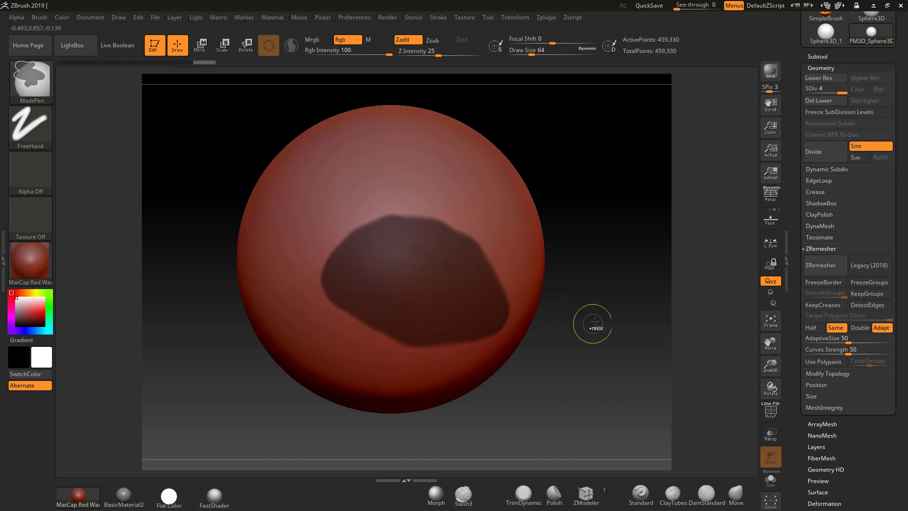
{"action": "left_click_drag", "start_coordinate": [594, 309], "coordinate": [623, 339], "text": "ctrl"}
{"action": "left_click_drag", "start_coordinate": [601, 308], "coordinate": [687, 379], "text": "alt"}
{"action": "mouse_move", "coordinate": [645, 279]}
{"action": "left_mouse_down", "text": "alt"}
{"action": "mouse_move", "coordinate": [509, 204]}
{"action": "mouse_move", "coordinate": [610, 241]}
{"action": "left_mouse_up", "text": "alt"}
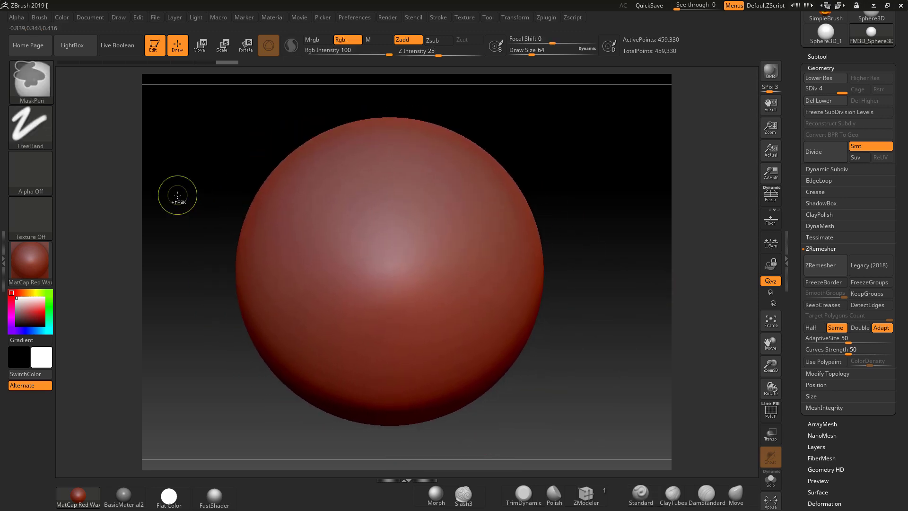
Step: Switch the mask stroke to Circle and mask a large circle and a separate small circle on the sphere
{"action": "left_click", "coordinate": [33, 128], "text": "ctrl"}
{"action": "left_click", "coordinate": [87, 152], "text": "ctrl"}
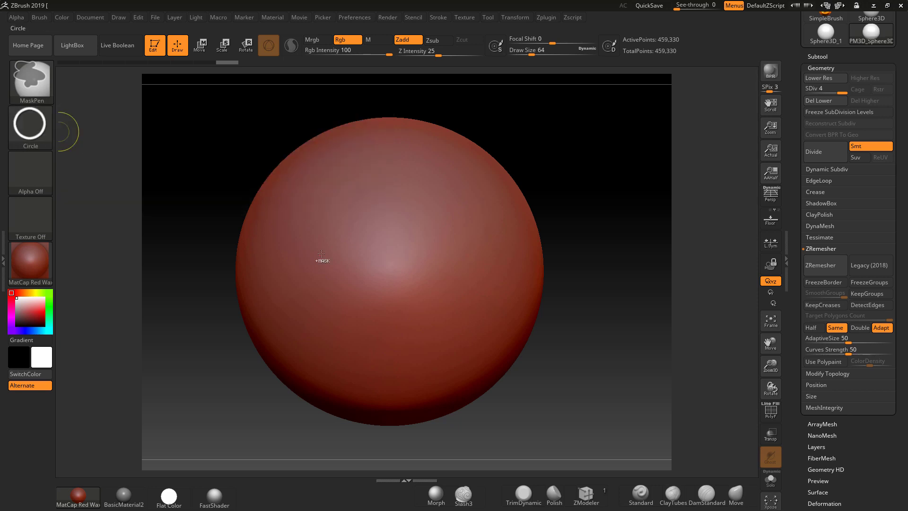
{"action": "left_click_drag", "start_coordinate": [343, 214], "coordinate": [468, 341], "text": "ctrl"}
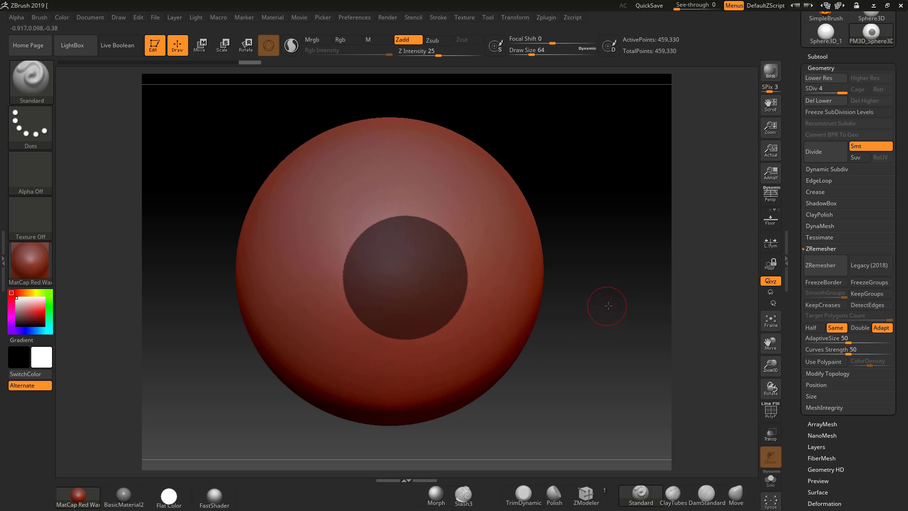
{"action": "left_click_drag", "start_coordinate": [610, 306], "coordinate": [612, 305]}
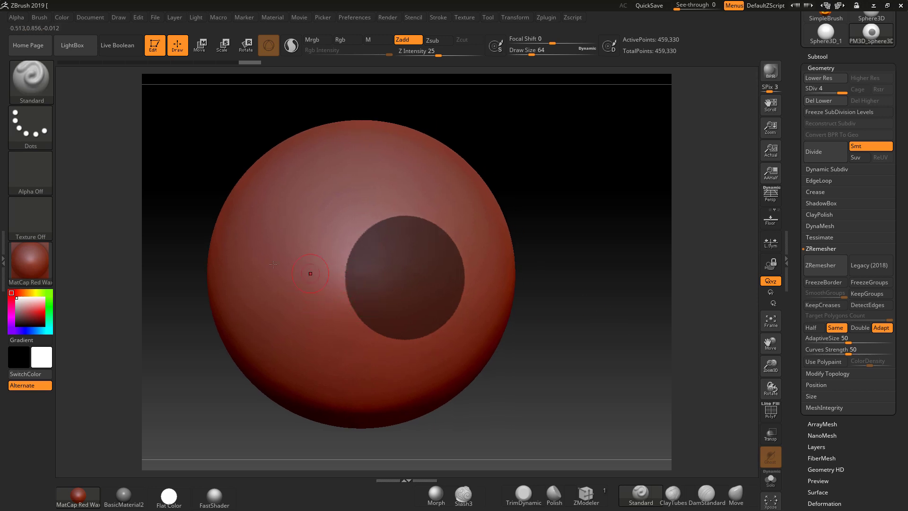
{"action": "key", "text": "ctrl"}
{"action": "left_click_drag", "start_coordinate": [292, 248], "coordinate": [320, 274], "text": "ctrl"}
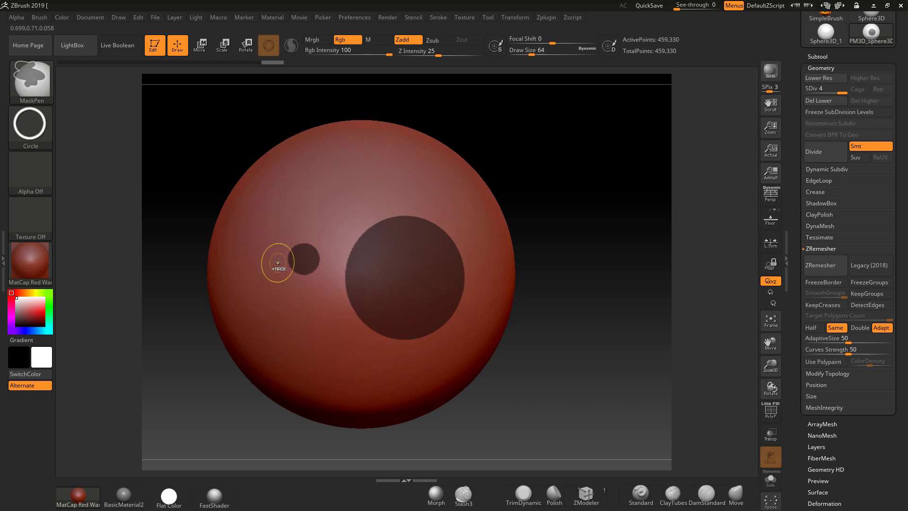
Step: Using the FreeHand mask stroke at draw size 35, extend the small circular mask with a curved tail and sharpen the mask edges
{"action": "left_click", "coordinate": [31, 122]}
{"action": "left_click", "coordinate": [178, 136]}
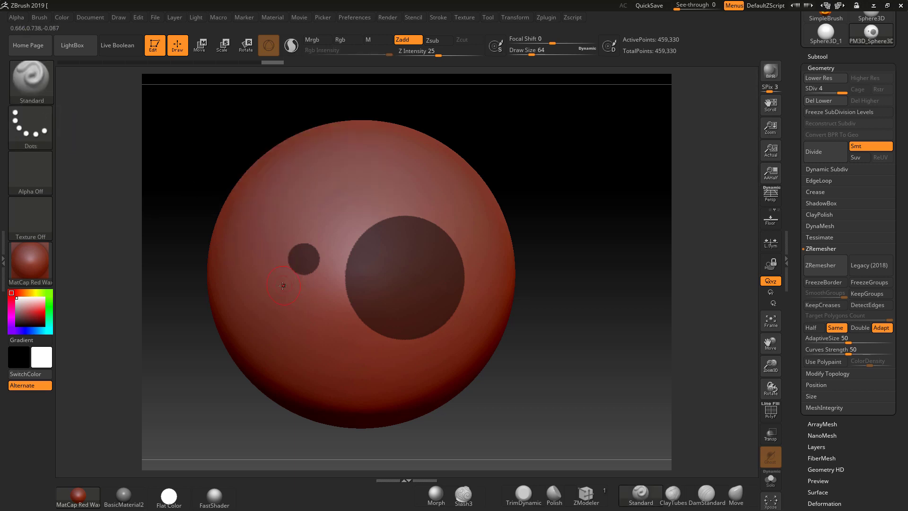
{"action": "key", "text": "space"}
{"action": "left_click_drag", "start_coordinate": [285, 288], "coordinate": [279, 287]}
{"action": "left_click_drag", "start_coordinate": [307, 313], "coordinate": [289, 266], "text": "ctrl"}
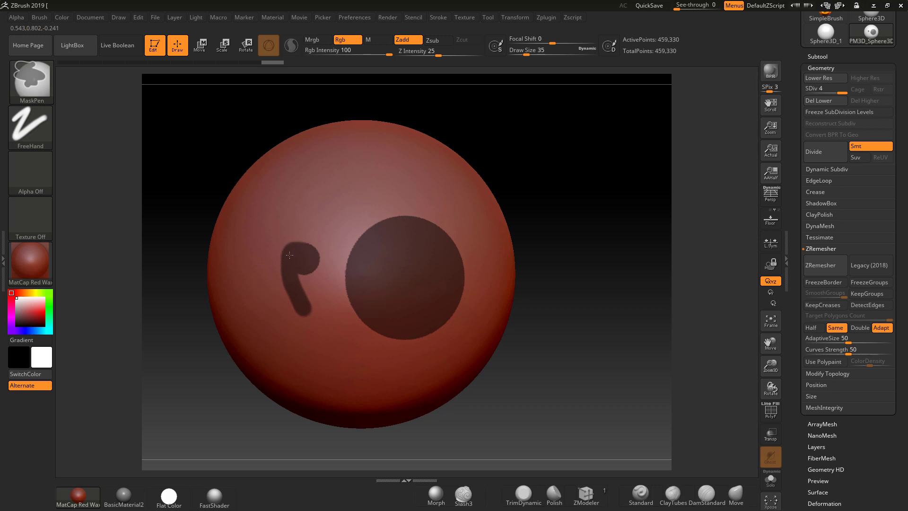
{"action": "left_click_drag", "start_coordinate": [289, 271], "coordinate": [292, 287], "text": "ctrl"}
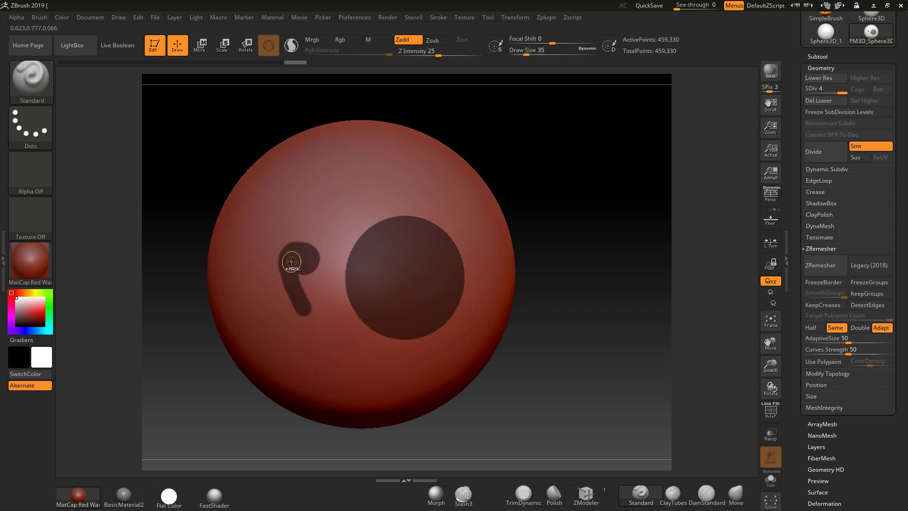
{"action": "left_click", "coordinate": [295, 261], "text": "ctrl"}
{"action": "left_click", "coordinate": [296, 261], "text": "ctrl"}
{"action": "left_click", "coordinate": [296, 262], "text": "ctrl"}
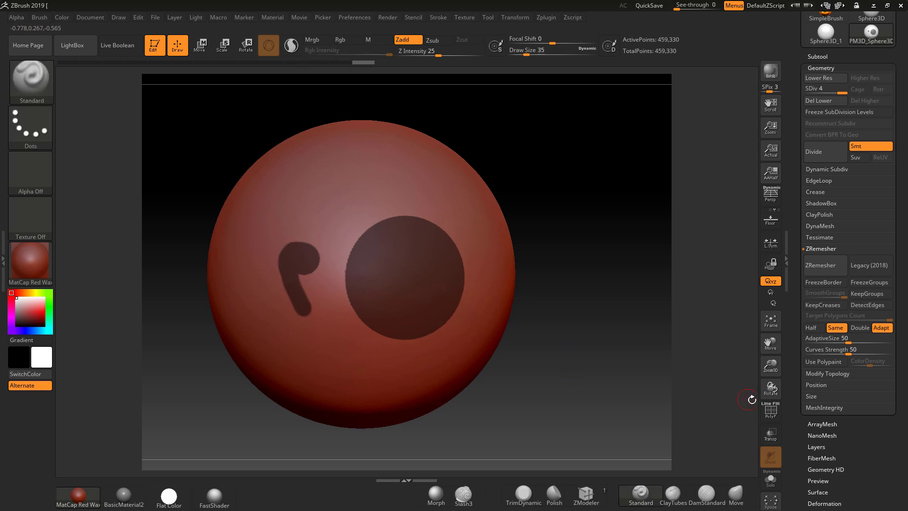
Step: With the polyframe shown, create polygroups From Masking on the sphere and clear the mask
{"action": "left_click", "coordinate": [770, 410]}
{"action": "scroll", "coordinate": [866, 371], "scroll_direction": "down", "scroll_amount": 5}
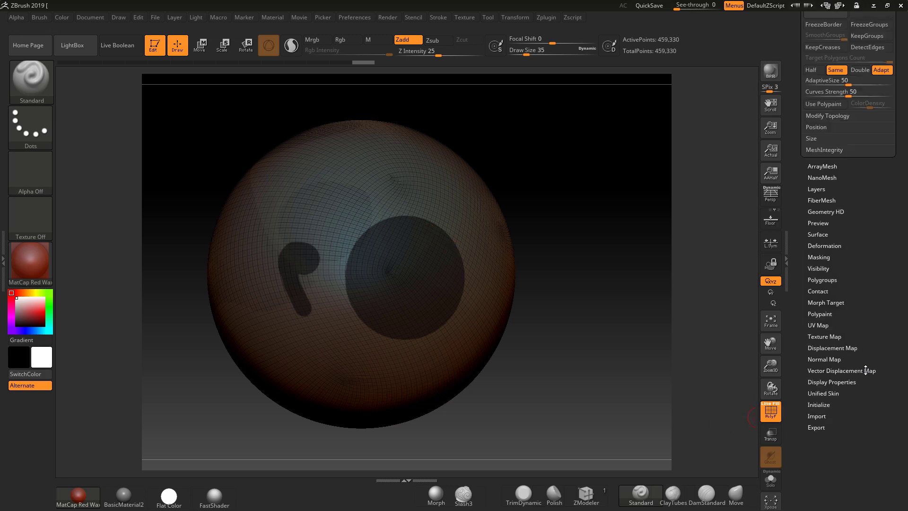
{"action": "scroll", "coordinate": [857, 284], "scroll_direction": "up", "scroll_amount": 3}
{"action": "scroll", "coordinate": [856, 313], "scroll_direction": "down", "scroll_amount": 1}
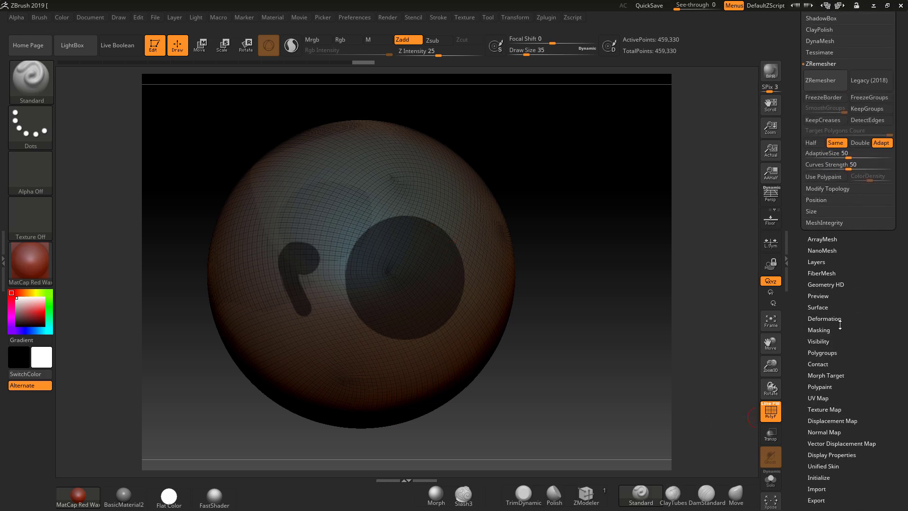
{"action": "left_click", "coordinate": [824, 352]}
{"action": "scroll", "coordinate": [814, 284], "scroll_direction": "down", "scroll_amount": 2}
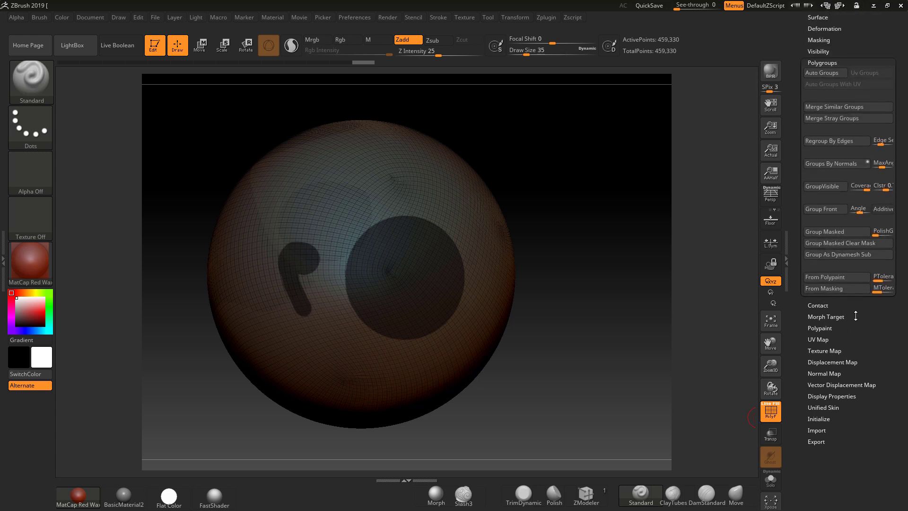
{"action": "left_click", "coordinate": [821, 291]}
{"action": "key", "text": "ctrl"}
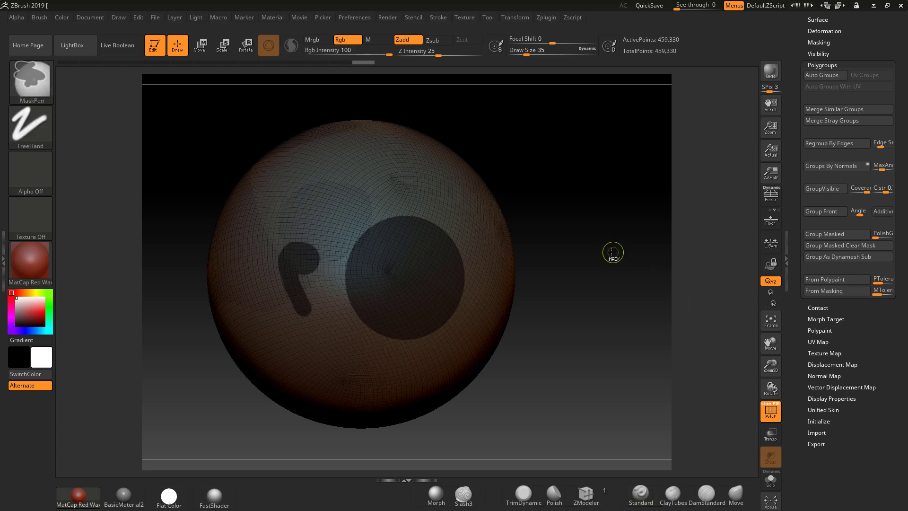
{"action": "mouse_move", "coordinate": [604, 255]}
{"action": "left_mouse_down"}
{"action": "mouse_move", "coordinate": [595, 247]}
{"action": "mouse_move", "coordinate": [601, 237]}
{"action": "mouse_move", "coordinate": [591, 246]}
{"action": "left_mouse_up"}
{"action": "left_click_drag", "start_coordinate": [631, 282], "coordinate": [666, 347], "text": "alt"}
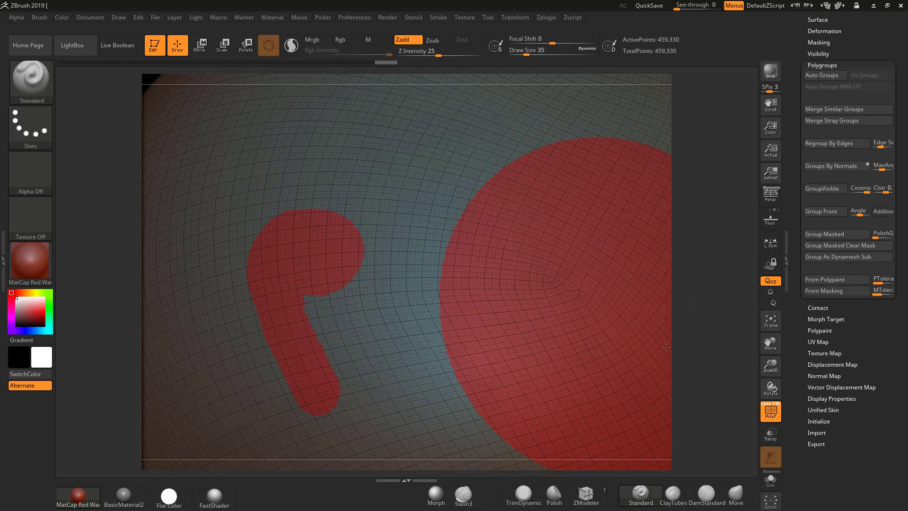
{"action": "left_click_drag", "start_coordinate": [631, 308], "coordinate": [603, 279], "text": "alt"}
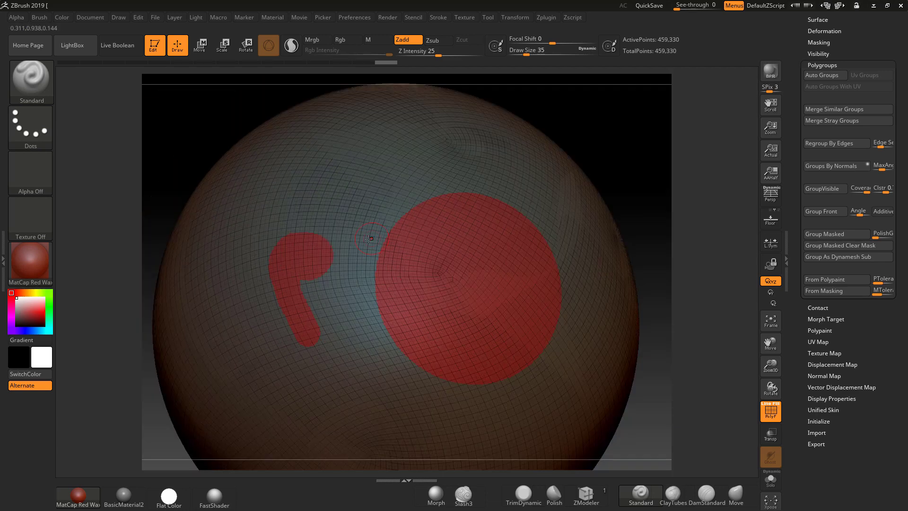
Step: Duplicate the polygrouped sphere subtool and make the copy active
{"action": "mouse_move", "coordinate": [666, 217]}
{"action": "left_mouse_down"}
{"action": "mouse_move", "coordinate": [657, 234]}
{"action": "mouse_move", "coordinate": [675, 228]}
{"action": "left_mouse_up"}
{"action": "left_click_drag", "start_coordinate": [847, 50], "coordinate": [876, 124]}
{"action": "left_click", "coordinate": [824, 131]}
{"action": "left_click_drag", "start_coordinate": [899, 281], "coordinate": [893, 144]}
{"action": "left_click", "coordinate": [820, 321]}
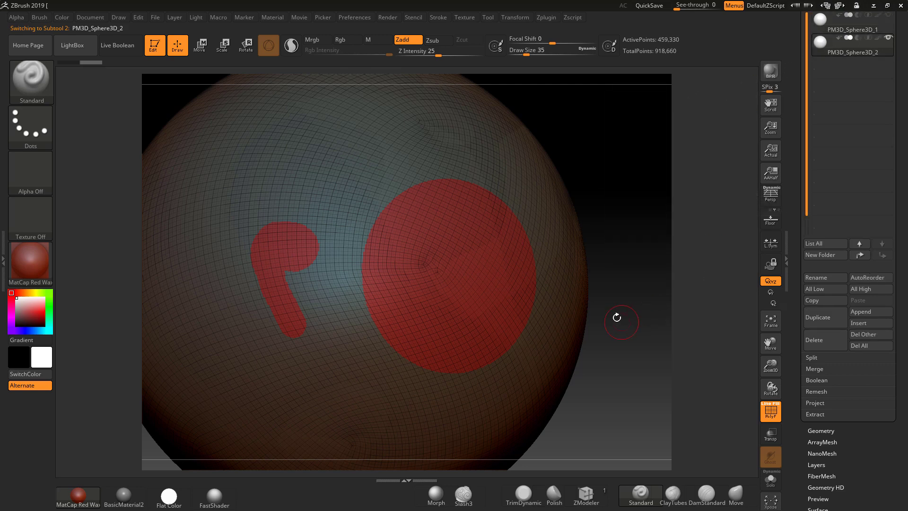
Step: Remesh the duplicate sphere with ZRemesher using the Half polygon count and KeepGroups options
{"action": "left_click_drag", "start_coordinate": [907, 456], "coordinate": [902, 414]}
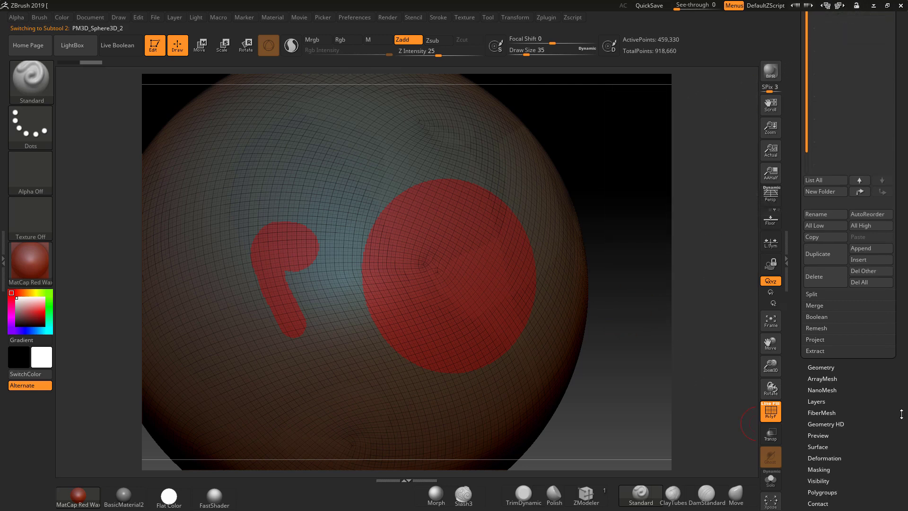
{"action": "left_click", "coordinate": [828, 368]}
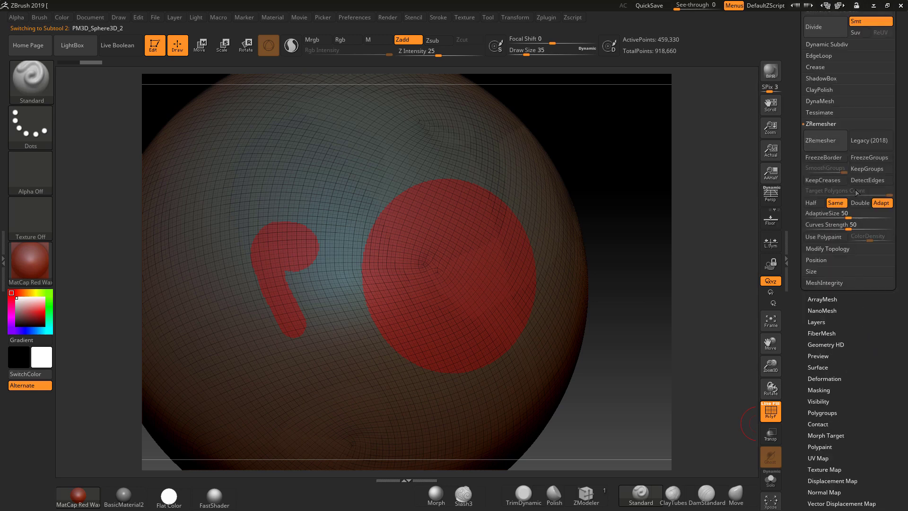
{"action": "left_click", "coordinate": [812, 204]}
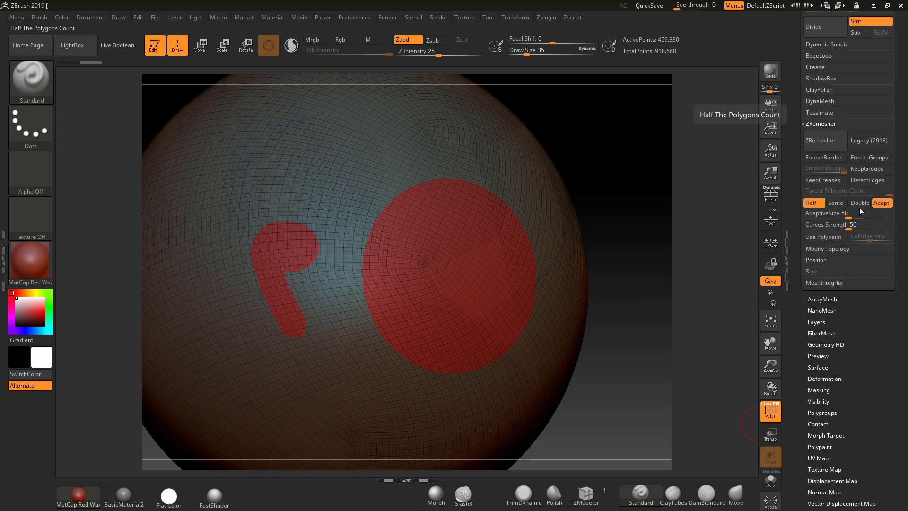
{"action": "left_click", "coordinate": [862, 169]}
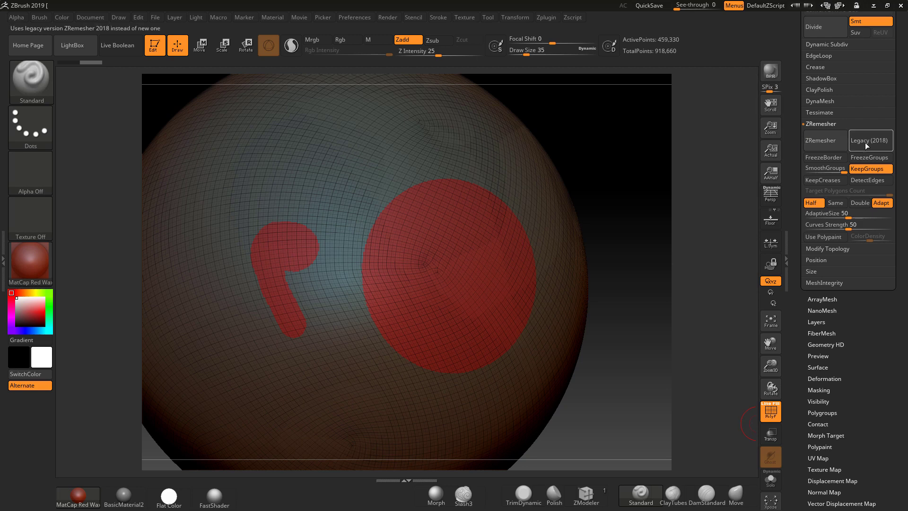
{"action": "left_click", "coordinate": [818, 138]}
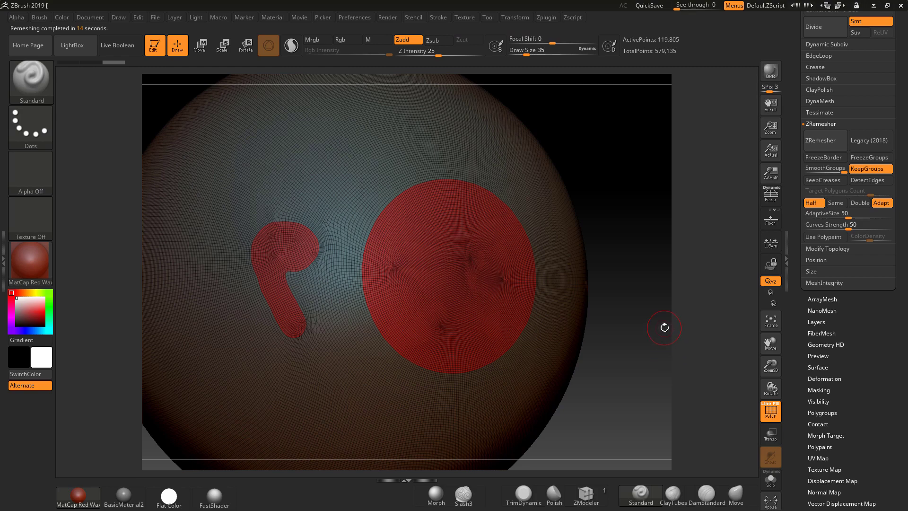
Step: Turn off the Half option, set Target Polygons Count to 8.68237, and run ZRemesher on the sphere again
{"action": "left_click_drag", "start_coordinate": [666, 382], "coordinate": [673, 325]}
{"action": "left_click_drag", "start_coordinate": [645, 297], "coordinate": [703, 261], "text": "alt"}
{"action": "left_click", "coordinate": [811, 203]}
{"action": "left_click_drag", "start_coordinate": [862, 193], "coordinate": [832, 195]}
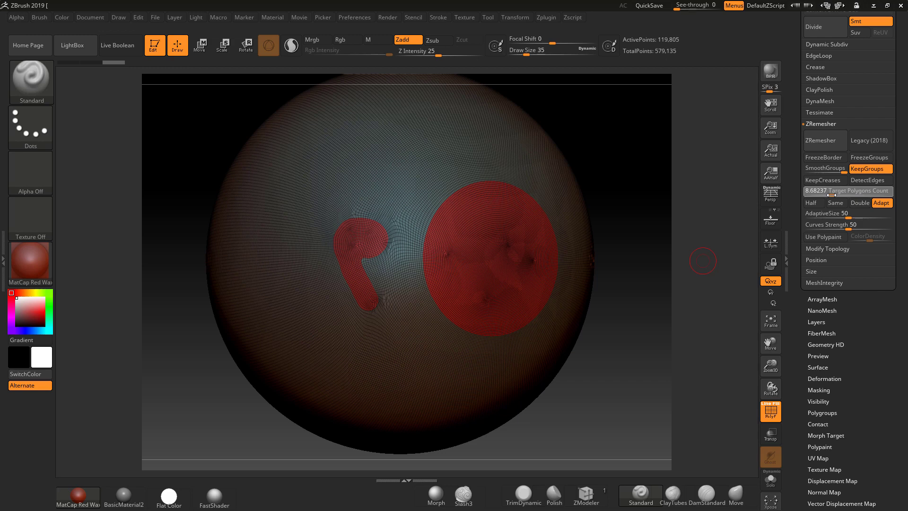
{"action": "left_click", "coordinate": [824, 142]}
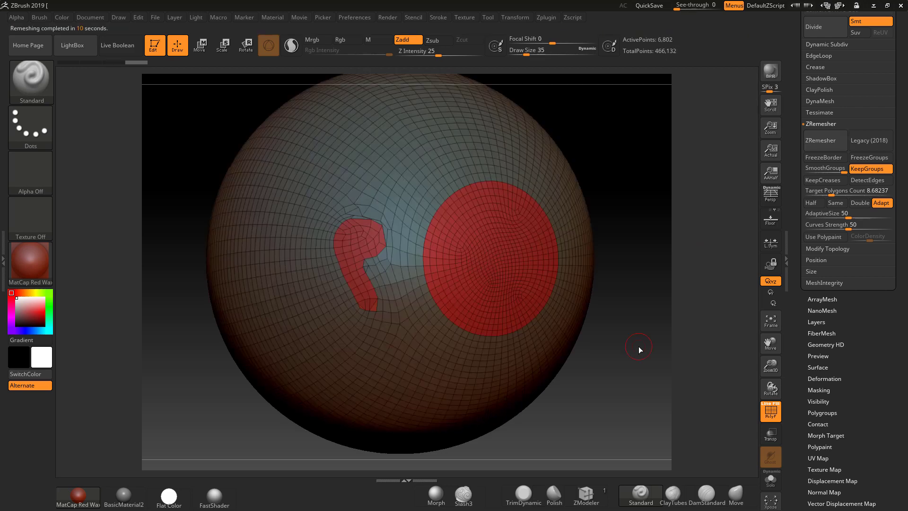
Step: Switch to the ZModeler brush for editing the remeshed sphere's polygroups
{"action": "left_click_drag", "start_coordinate": [636, 331], "coordinate": [593, 429]}
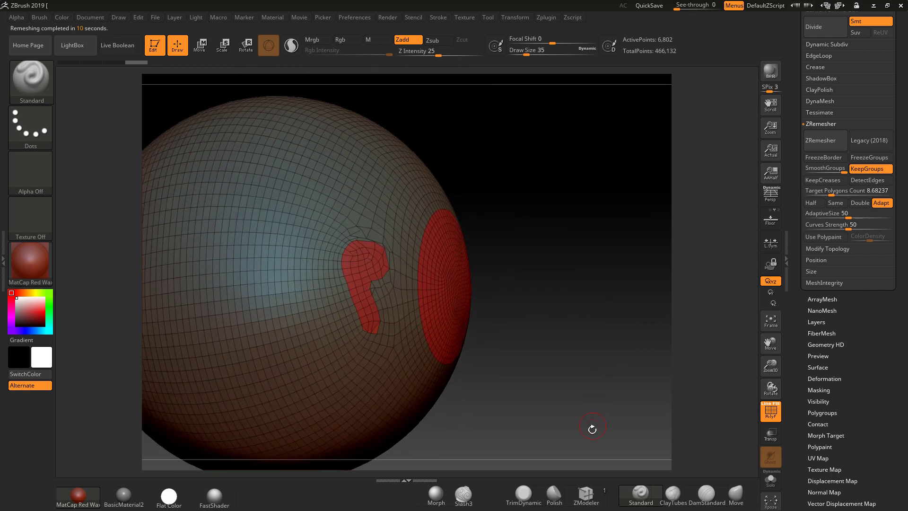
{"action": "left_click", "coordinate": [597, 505]}
{"action": "left_click_drag", "start_coordinate": [559, 312], "coordinate": [580, 355], "text": "alt"}
Step: Try pulling out the circular polygroup with the QMesh polygon action set to the Island target, and undo it
{"action": "key", "text": "space"}
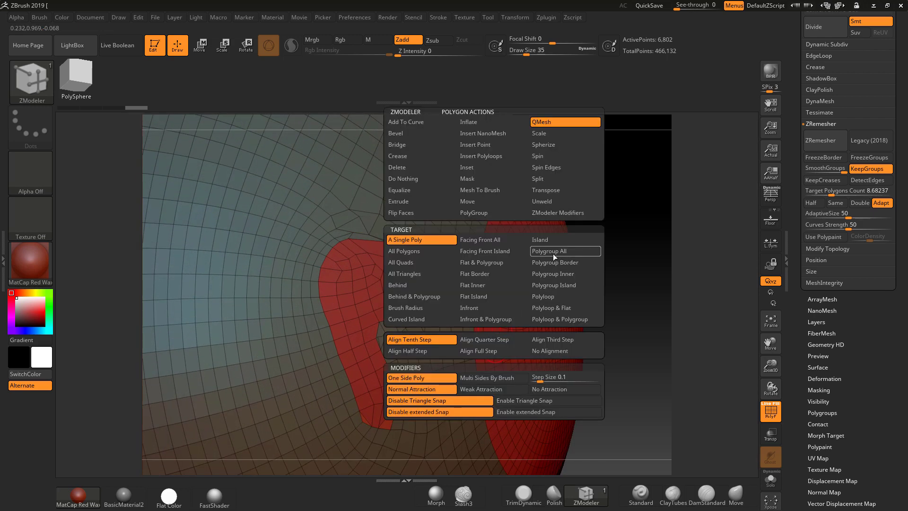
{"action": "left_click", "coordinate": [548, 240]}
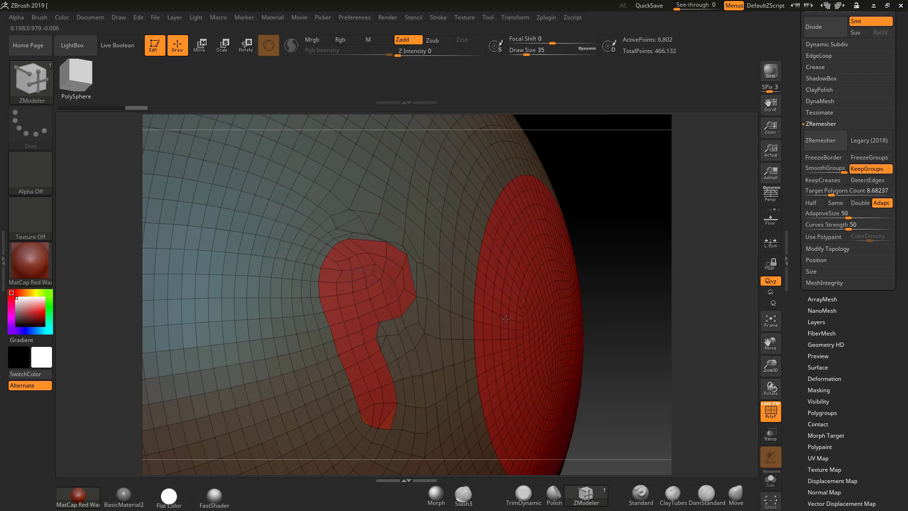
{"action": "mouse_move", "coordinate": [512, 319]}
{"action": "left_mouse_down"}
{"action": "mouse_move", "coordinate": [532, 319]}
{"action": "mouse_move", "coordinate": [517, 319]}
{"action": "left_mouse_up"}
{"action": "key", "text": "ctrl+z"}
Step: Extrude the circular and curved polygroups outward from the sphere with QMesh set to the Polygroup Island target
{"action": "key", "text": "space"}
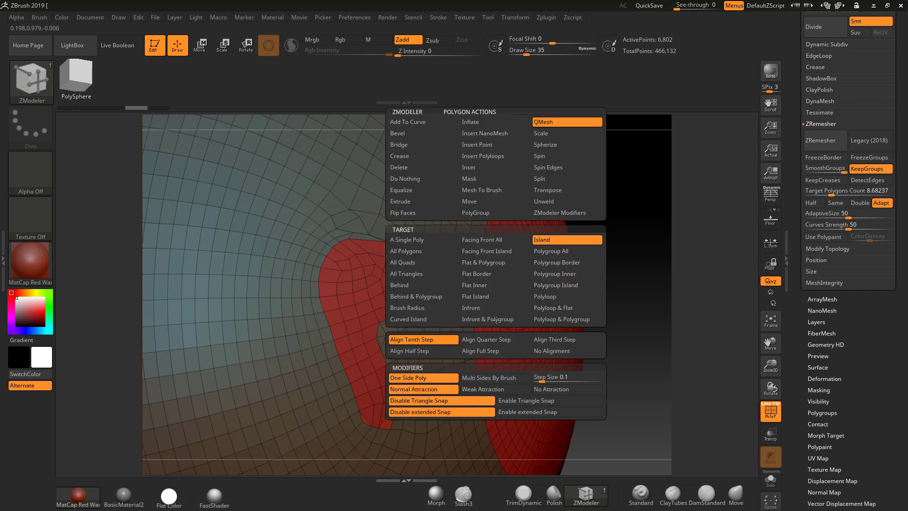
{"action": "left_click", "coordinate": [538, 286]}
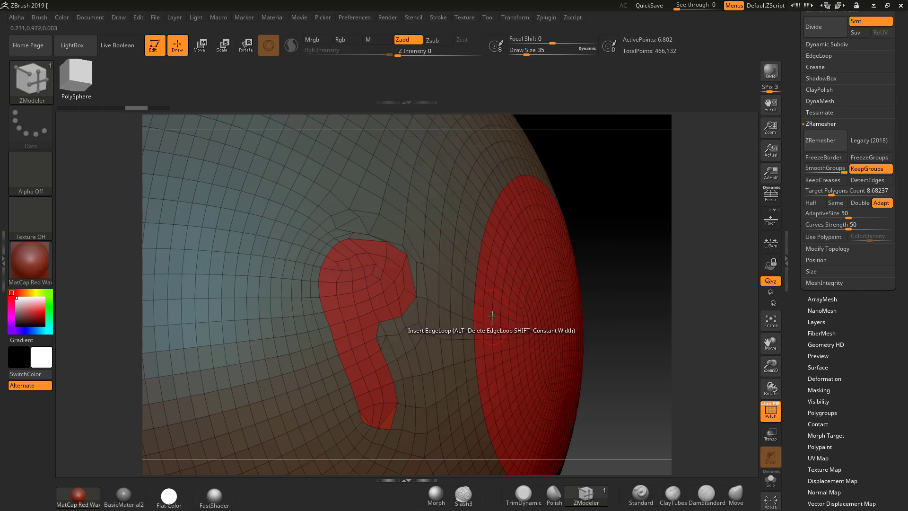
{"action": "left_click_drag", "start_coordinate": [492, 323], "coordinate": [538, 320]}
{"action": "left_click_drag", "start_coordinate": [377, 301], "coordinate": [544, 385]}
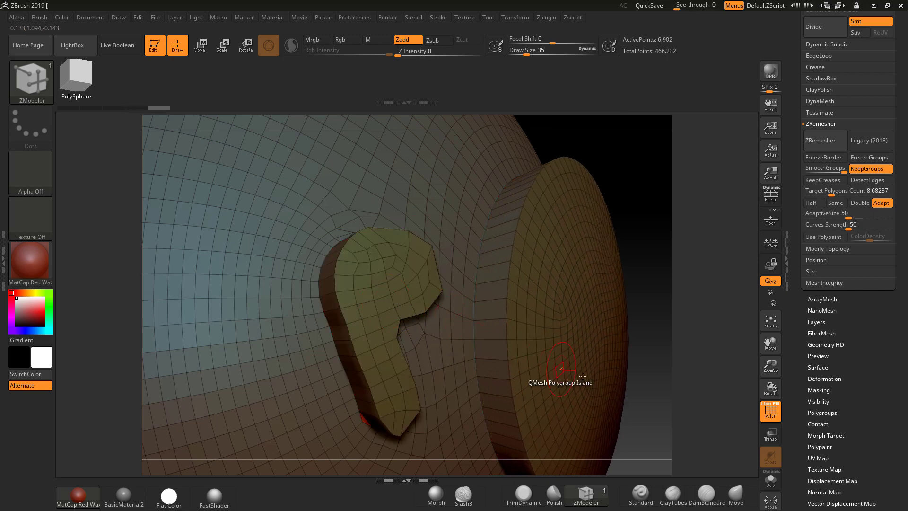
{"action": "left_click_drag", "start_coordinate": [662, 381], "coordinate": [544, 347]}
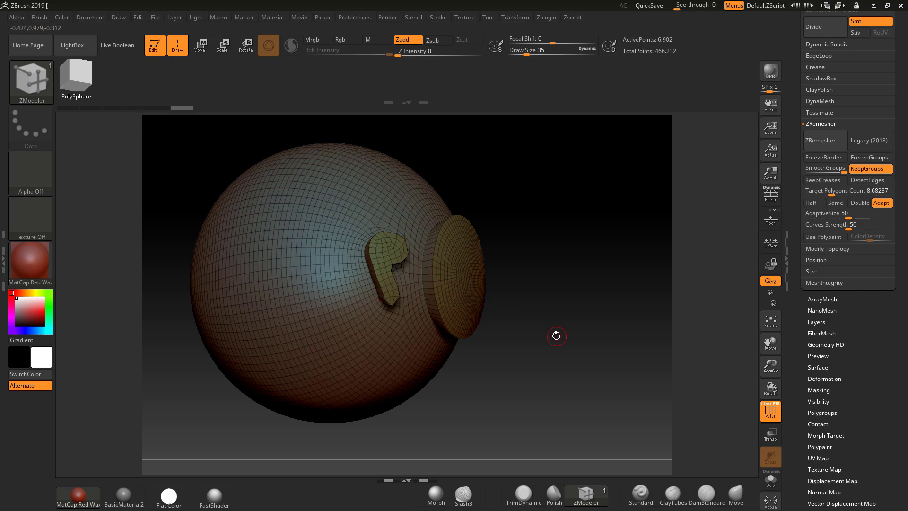
Step: Try creasing edges near the raised shapes with the ZModeler Crease action on EdgeLoop Complete, and undo the creases
{"action": "scroll", "coordinate": [907, 167], "scroll_direction": "up", "scroll_amount": 4}
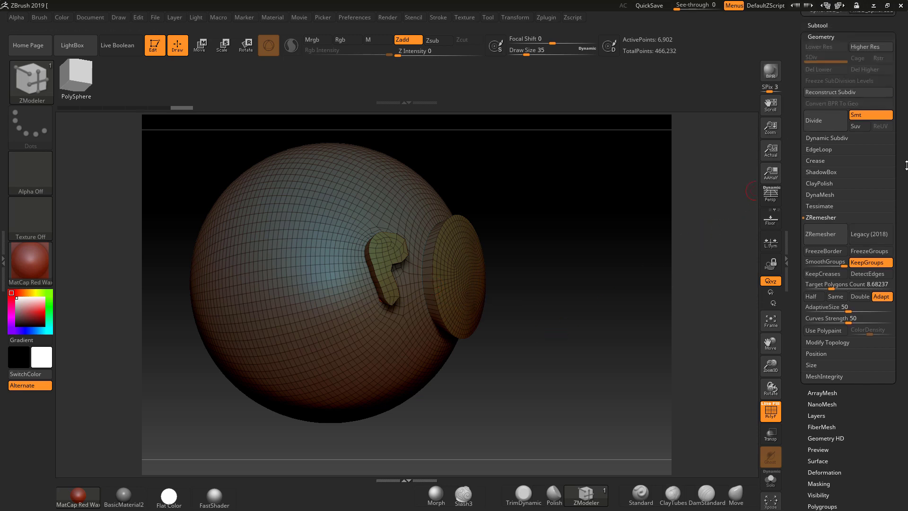
{"action": "left_click_drag", "start_coordinate": [540, 298], "coordinate": [594, 347], "text": "alt"}
{"action": "right_click", "coordinate": [502, 308]}
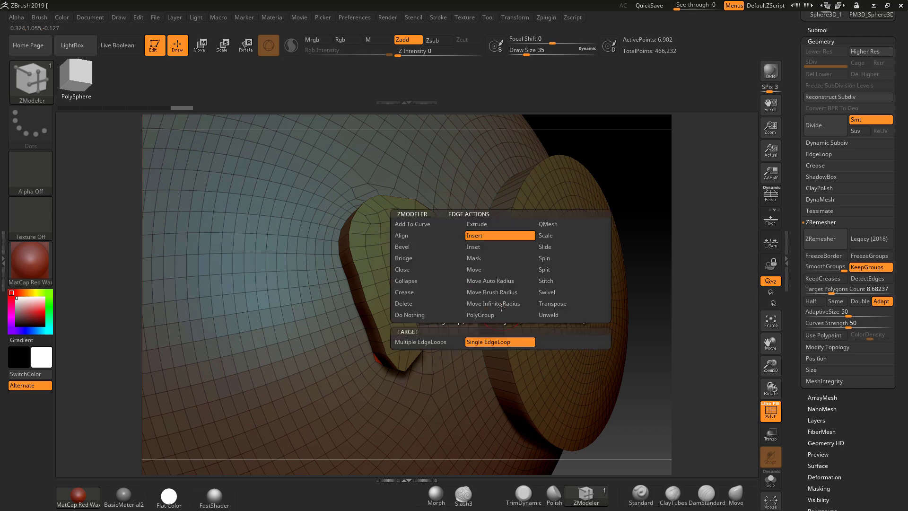
{"action": "left_click", "coordinate": [421, 293]}
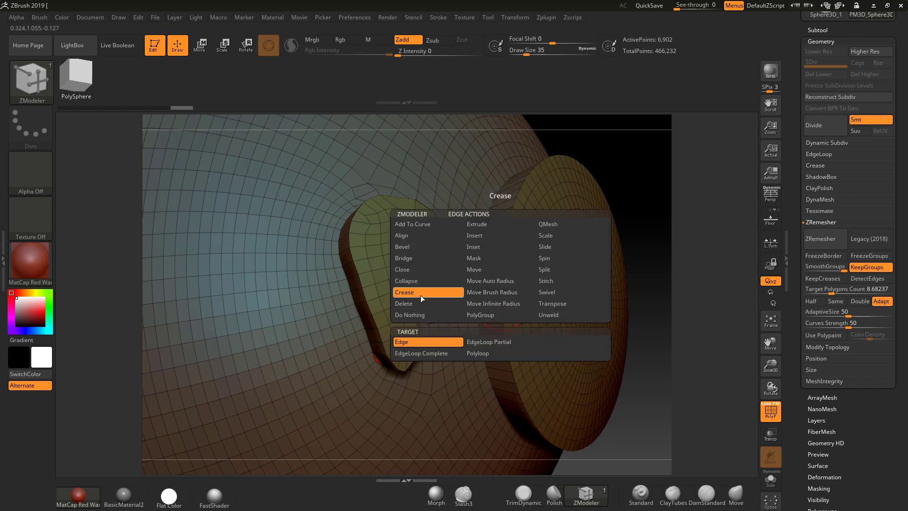
{"action": "left_click", "coordinate": [438, 352]}
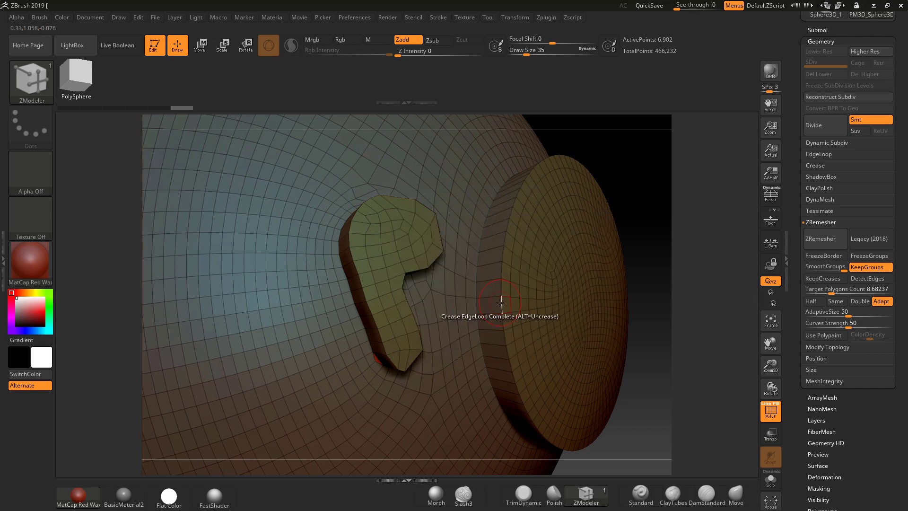
{"action": "left_click", "coordinate": [478, 308]}
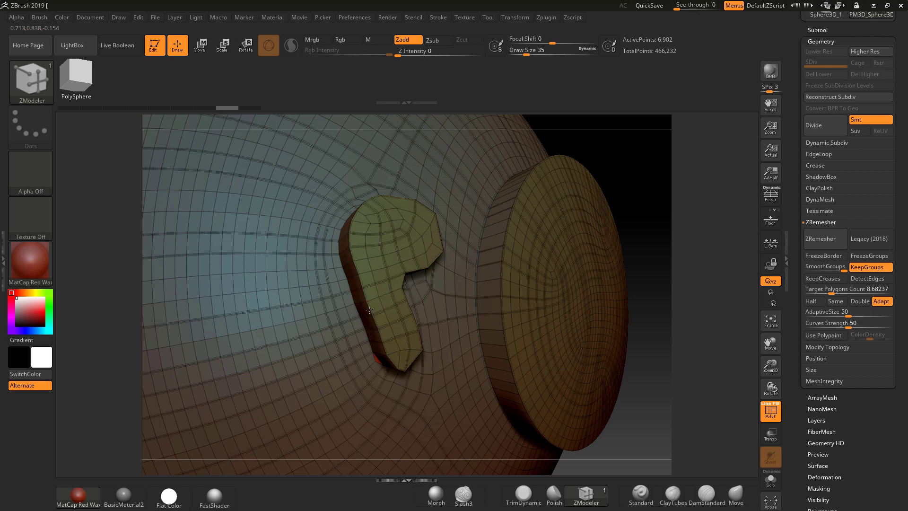
{"action": "key", "text": "ctrl"}
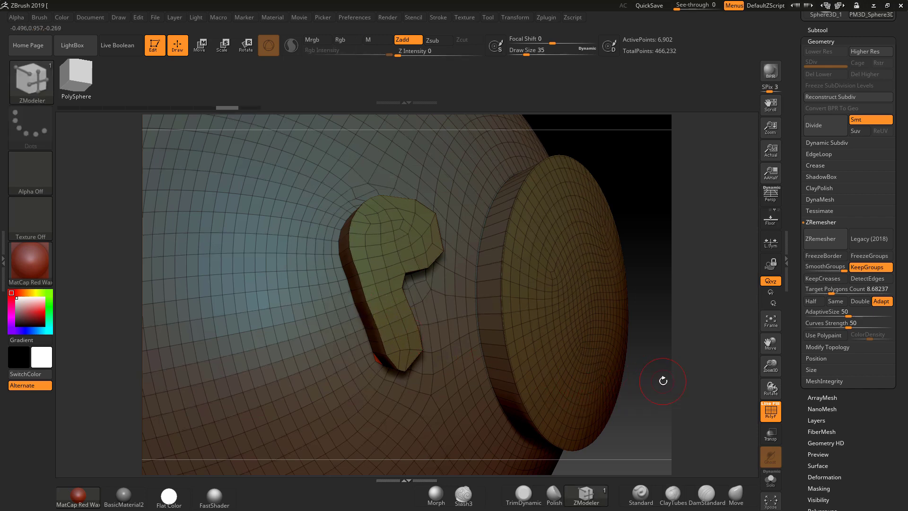
{"action": "left_click_drag", "start_coordinate": [663, 379], "coordinate": [782, 277]}
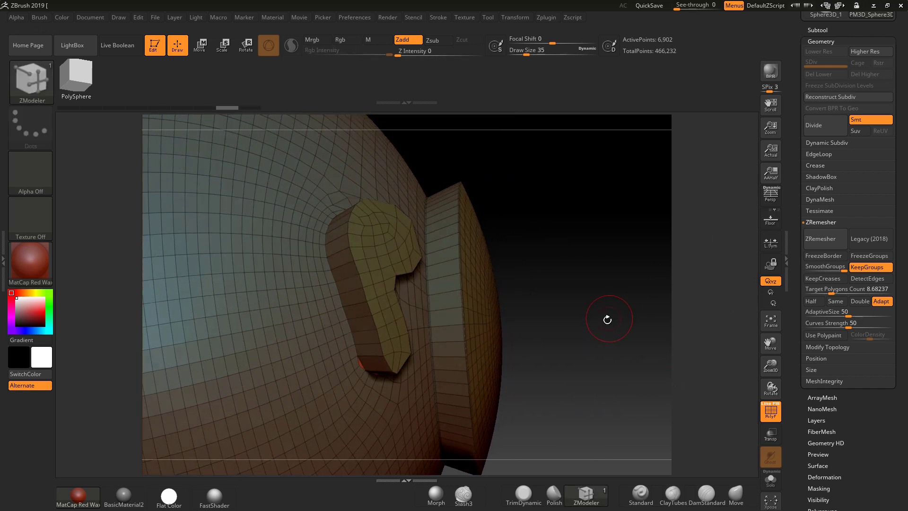
{"action": "key", "text": "ctrl"}
Step: Crease the mesh edges at a CTolerance of 45 and divide the mesh three times, up to SDiv 4
{"action": "left_click", "coordinate": [816, 167]}
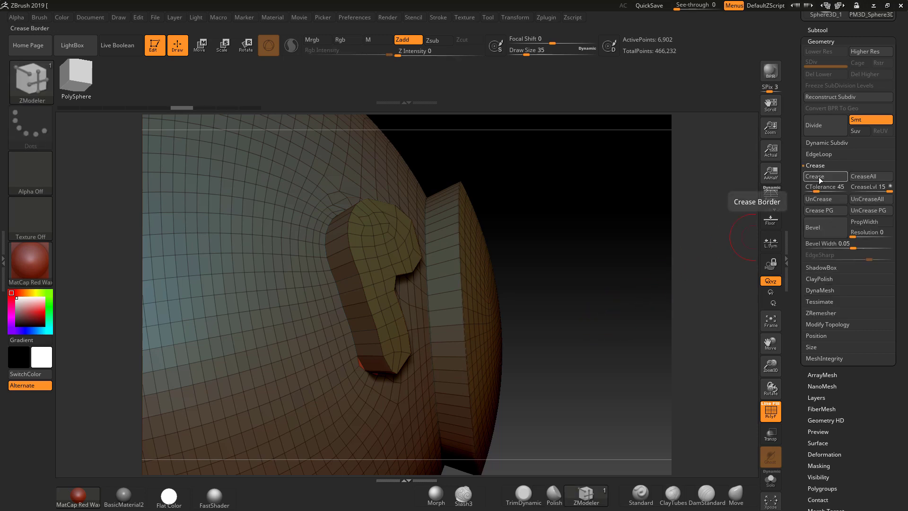
{"action": "left_click_drag", "start_coordinate": [572, 322], "coordinate": [552, 324]}
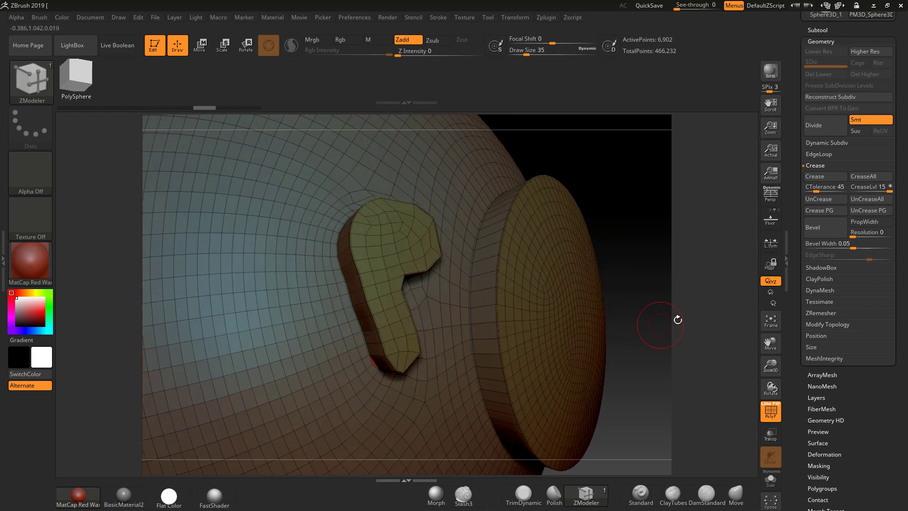
{"action": "left_click", "coordinate": [820, 127]}
{"action": "left_click", "coordinate": [820, 127]}
{"action": "left_click", "coordinate": [820, 127]}
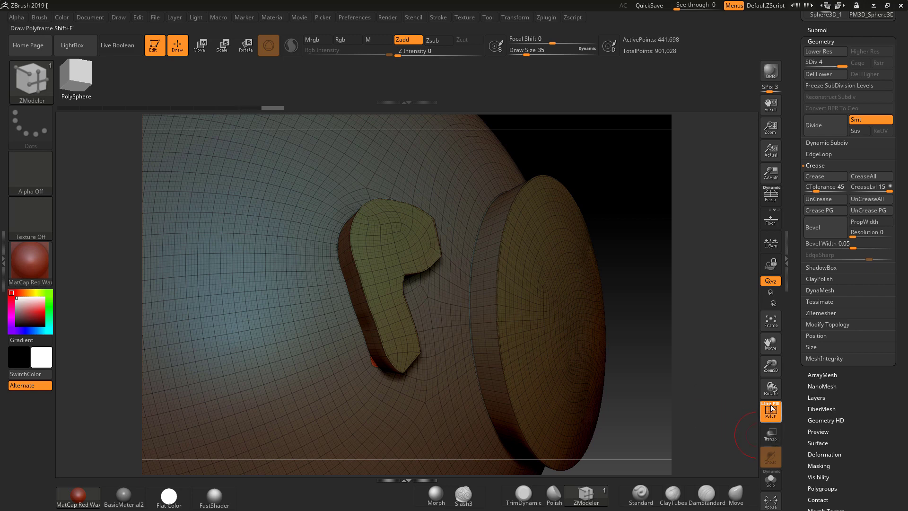
Step: Inspect the edges and surface of the subdivided raised shapes with and without the polyframe lines
{"action": "left_click_drag", "start_coordinate": [698, 375], "coordinate": [587, 364]}
{"action": "left_click_drag", "start_coordinate": [553, 303], "coordinate": [617, 272], "text": "alt"}
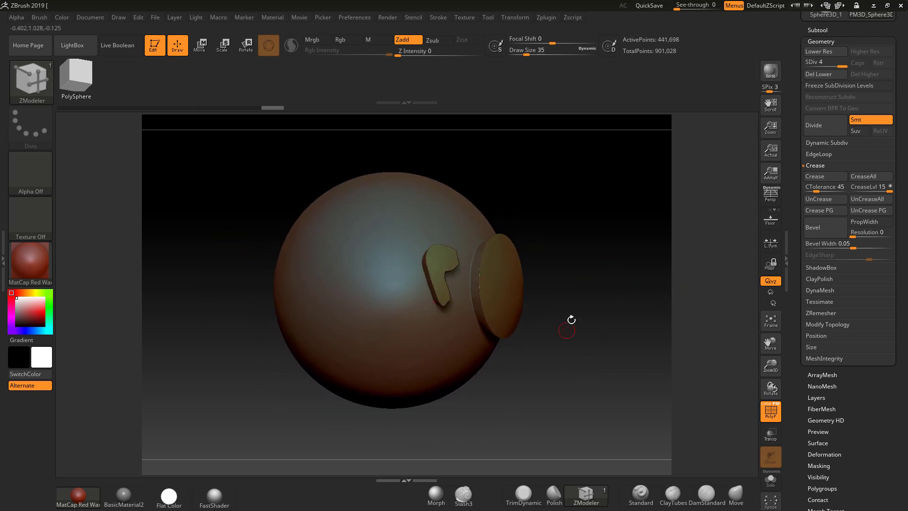
{"action": "mouse_move", "coordinate": [573, 320]}
{"action": "left_mouse_down", "text": "alt"}
{"action": "mouse_move", "coordinate": [630, 354]}
{"action": "mouse_move", "coordinate": [575, 310]}
{"action": "left_mouse_up", "text": "alt"}
{"action": "left_click", "coordinate": [767, 406]}
{"action": "left_click_drag", "start_coordinate": [584, 376], "coordinate": [484, 364]}
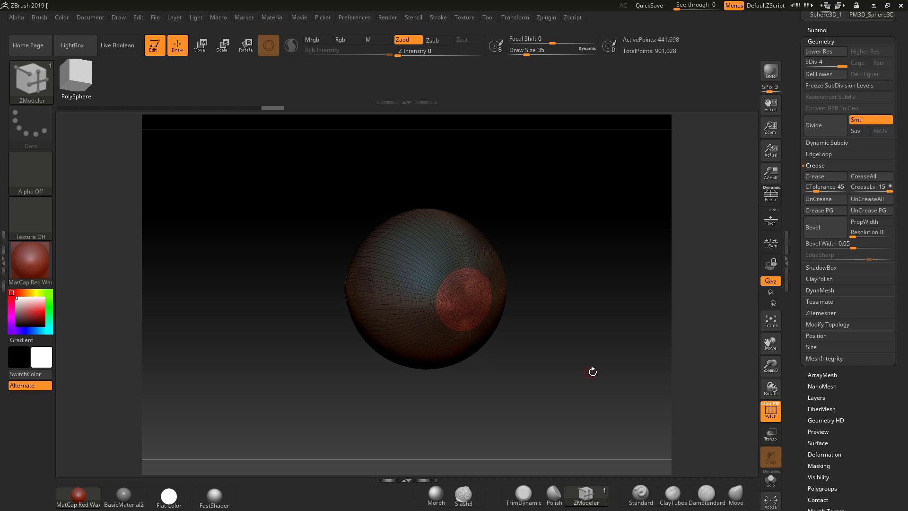
{"action": "left_click_drag", "start_coordinate": [588, 372], "coordinate": [531, 413]}
{"action": "left_click_drag", "start_coordinate": [577, 375], "coordinate": [625, 379], "text": "alt"}
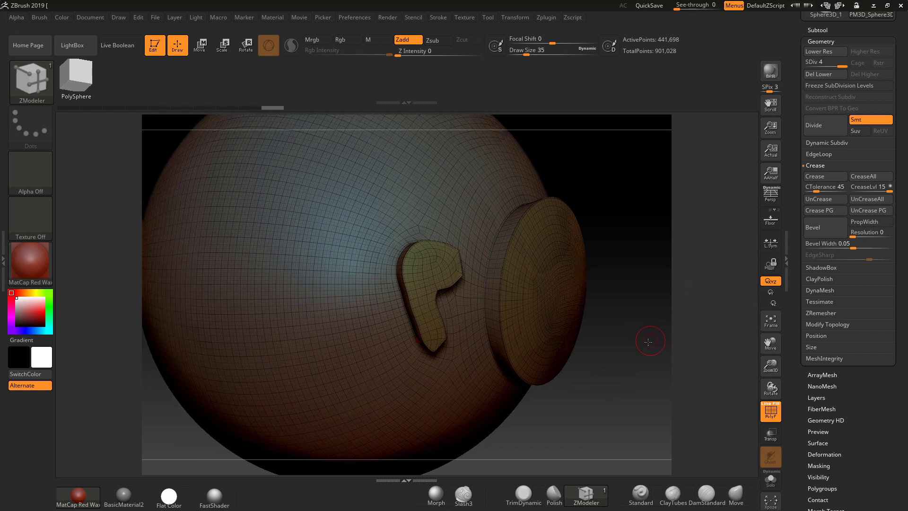
Step: Mask a large rounded shape with a short tail beside the raised curved shape and turn it into a polygroup at SDiv 4
{"action": "left_click_drag", "start_coordinate": [648, 342], "coordinate": [457, 311]}
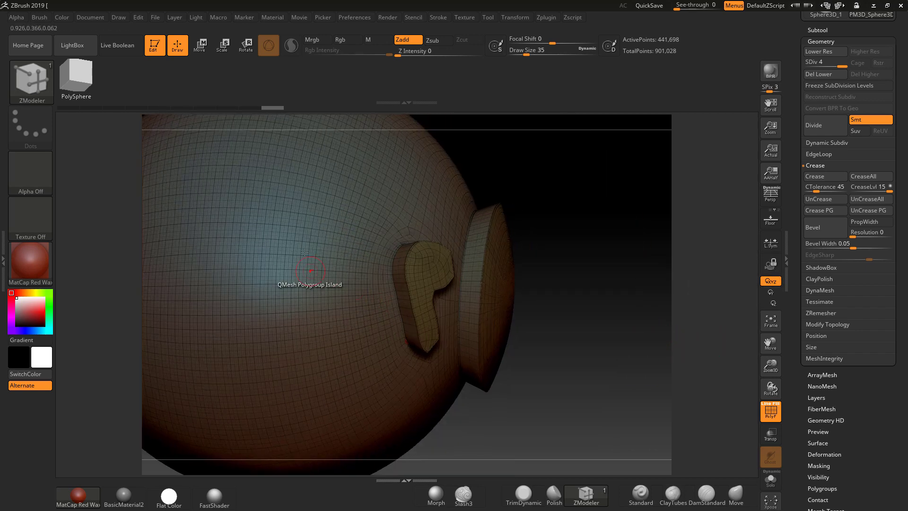
{"action": "mouse_move", "coordinate": [330, 189]}
{"action": "left_mouse_down", "text": "ctrl"}
{"action": "mouse_move", "coordinate": [260, 255]}
{"action": "mouse_move", "coordinate": [334, 243]}
{"action": "mouse_move", "coordinate": [279, 265]}
{"action": "mouse_move", "coordinate": [327, 303]}
{"action": "mouse_move", "coordinate": [289, 256]}
{"action": "mouse_move", "coordinate": [304, 247]}
{"action": "mouse_move", "coordinate": [320, 274]}
{"action": "left_mouse_up", "text": "ctrl"}
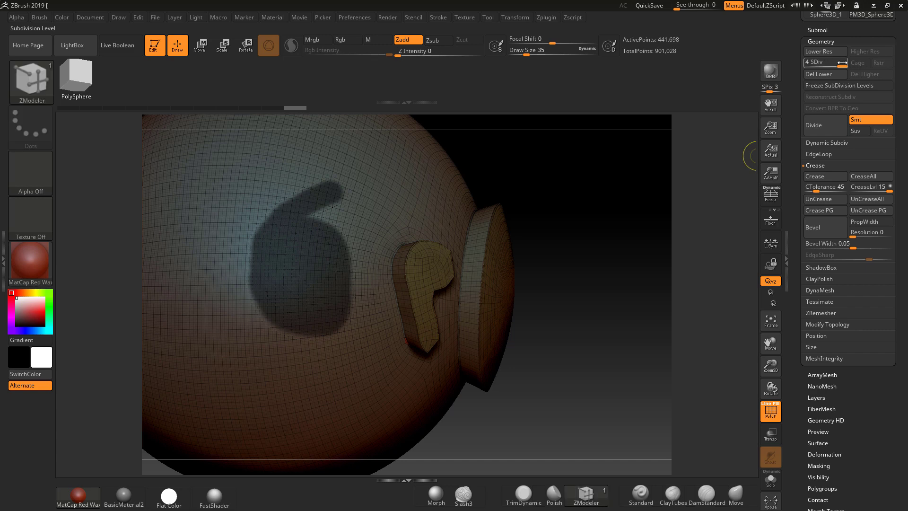
{"action": "left_click_drag", "start_coordinate": [843, 64], "coordinate": [806, 63]}
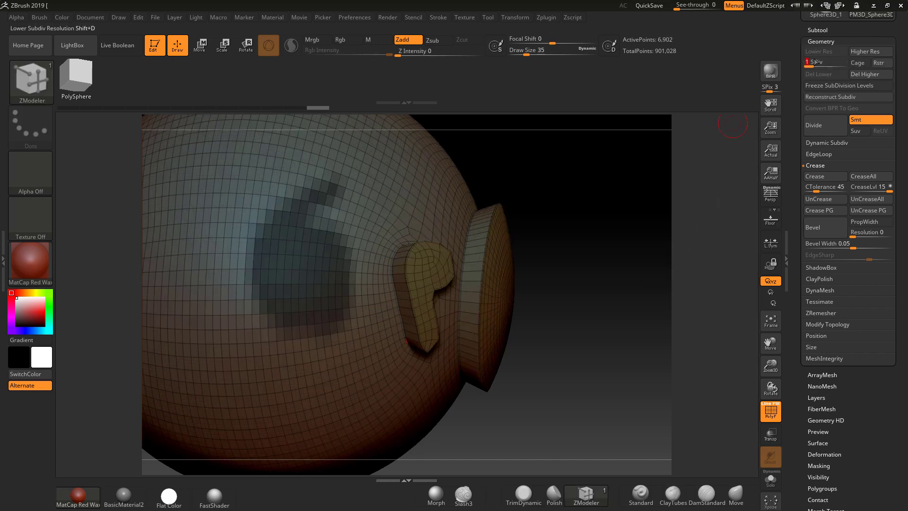
{"action": "left_click", "coordinate": [844, 66]}
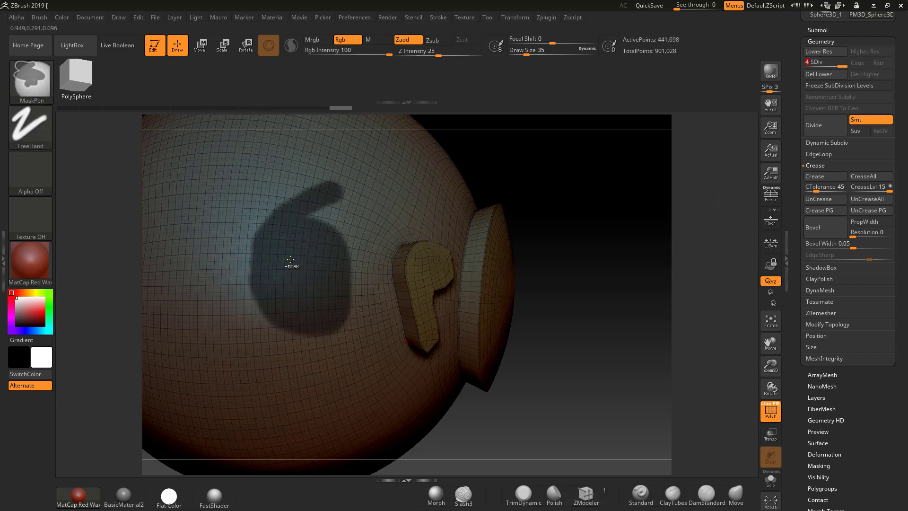
{"action": "key", "text": "ctrl+w"}
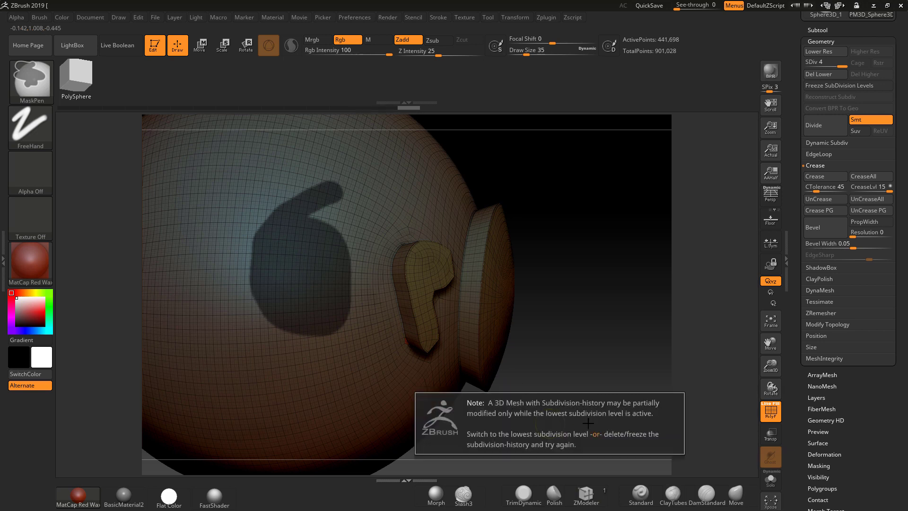
{"action": "key", "text": "ctrl+w"}
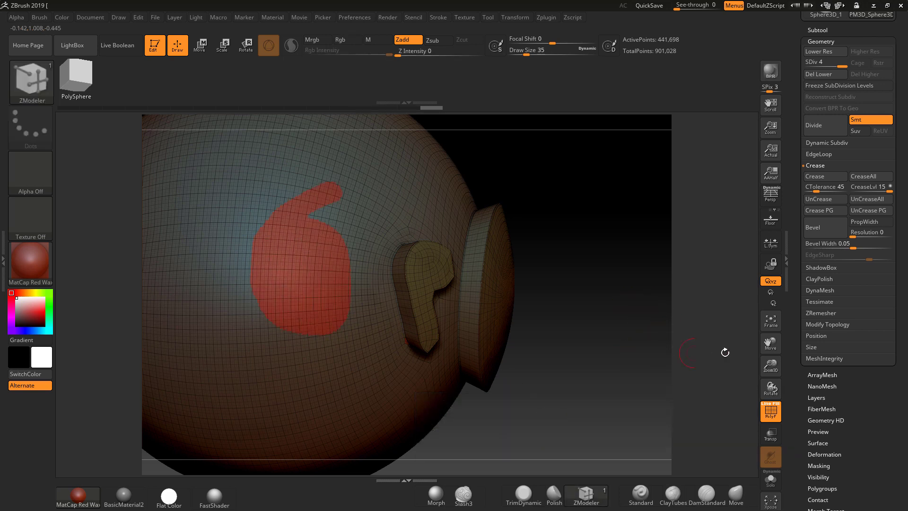
Step: Enable DetectEdges alongside KeepGroups and remesh the sphere with its raised shapes using ZRemesher
{"action": "left_click", "coordinate": [816, 311]}
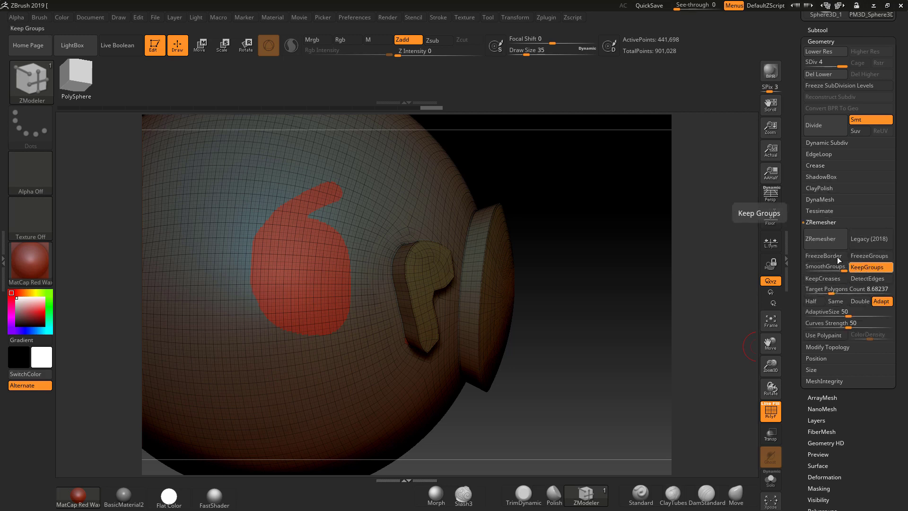
{"action": "left_click", "coordinate": [868, 279]}
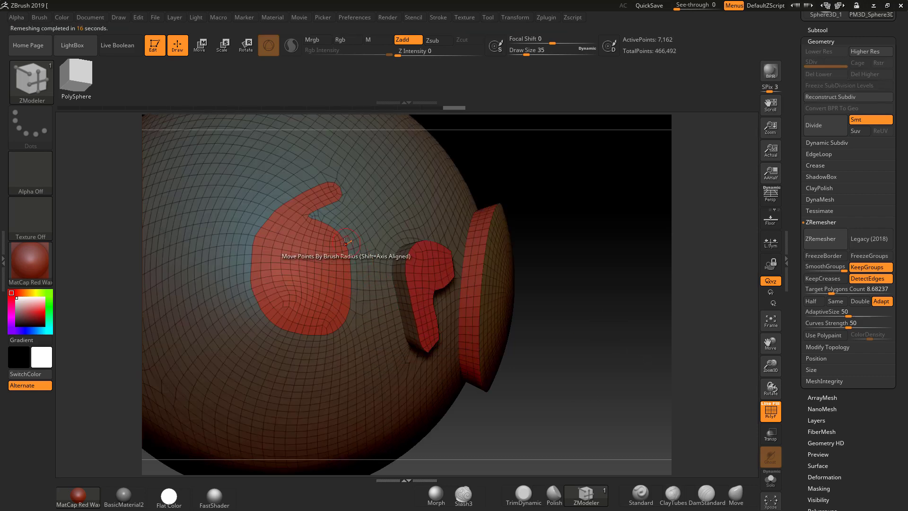
Step: Extrude the large rounded polygroup with the short tail outward from the sphere using QMesh Polygroup Island
{"action": "left_click_drag", "start_coordinate": [573, 320], "coordinate": [527, 322]}
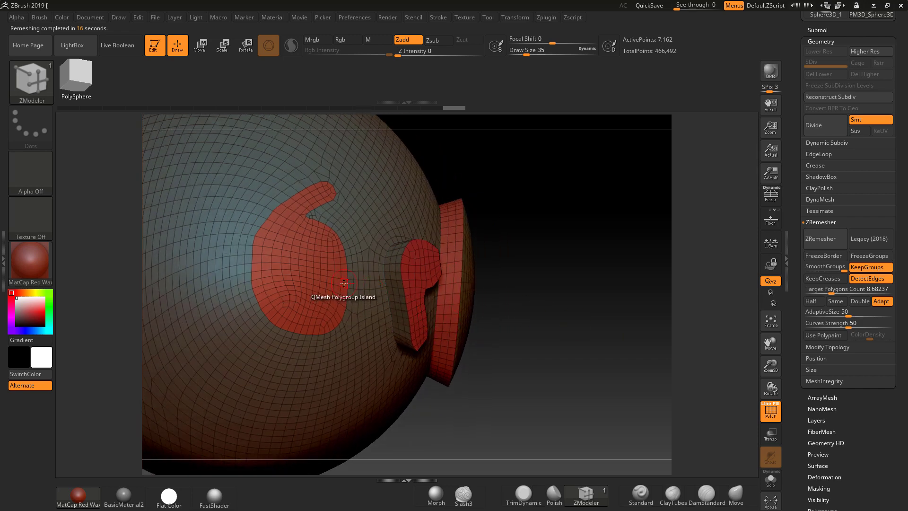
{"action": "left_click_drag", "start_coordinate": [346, 283], "coordinate": [362, 300]}
{"action": "left_click_drag", "start_coordinate": [588, 365], "coordinate": [460, 355]}
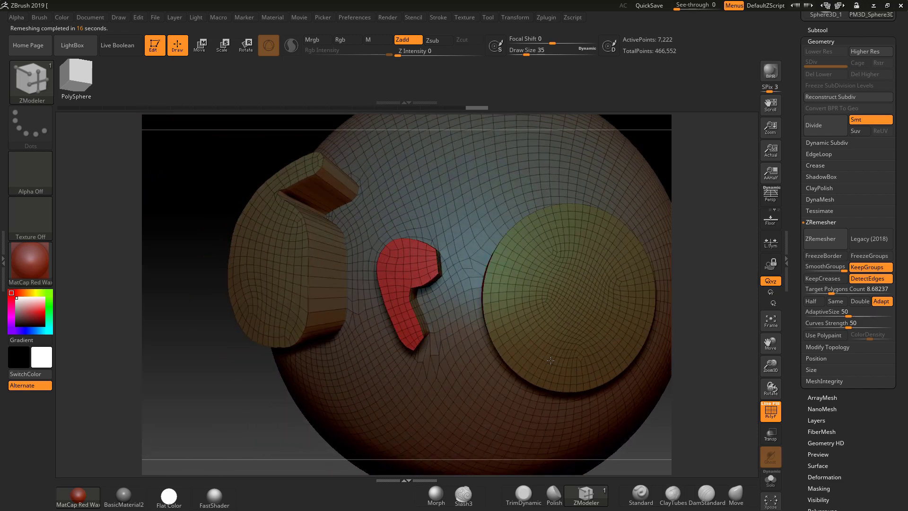
Step: Divide the extruded mesh three times up to SDiv 4 and hide the polyframe lines
{"action": "left_click", "coordinate": [819, 129]}
{"action": "left_click", "coordinate": [819, 129]}
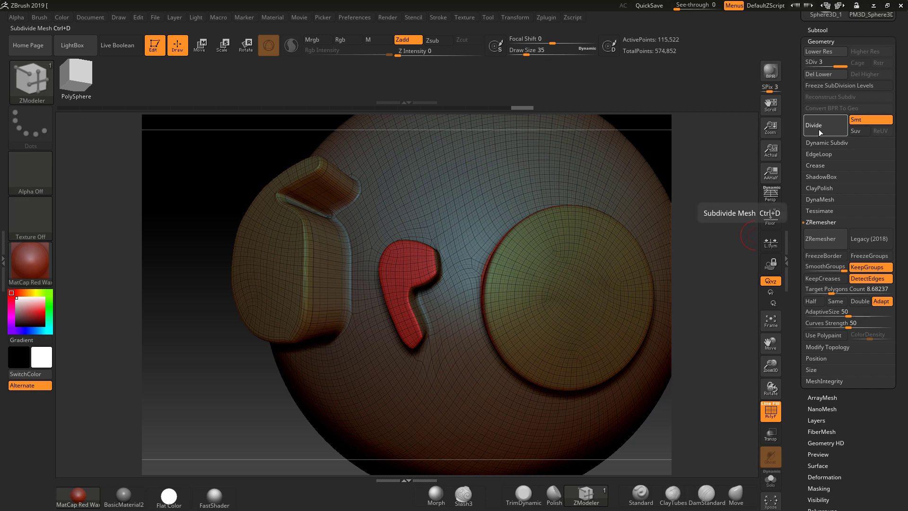
{"action": "left_click", "coordinate": [819, 129]}
{"action": "key", "text": "ctrl"}
{"action": "left_click_drag", "start_coordinate": [221, 380], "coordinate": [283, 414], "text": "ctrl"}
{"action": "left_click", "coordinate": [776, 421]}
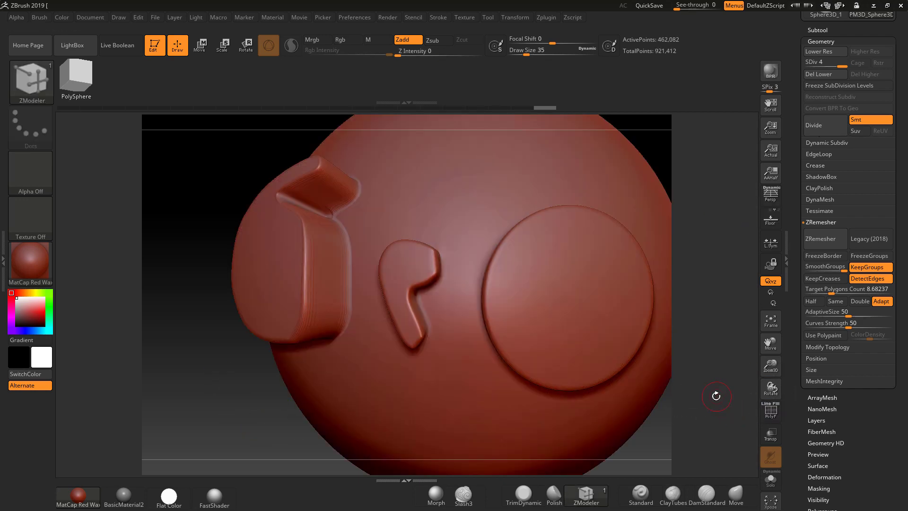
Step: Isolate the lower part of the sphere's smooth side, away from the raised shapes, with a rectangular selection
{"action": "left_click_drag", "start_coordinate": [705, 389], "coordinate": [615, 327], "text": "alt"}
{"action": "left_click_drag", "start_coordinate": [558, 352], "coordinate": [590, 289]}
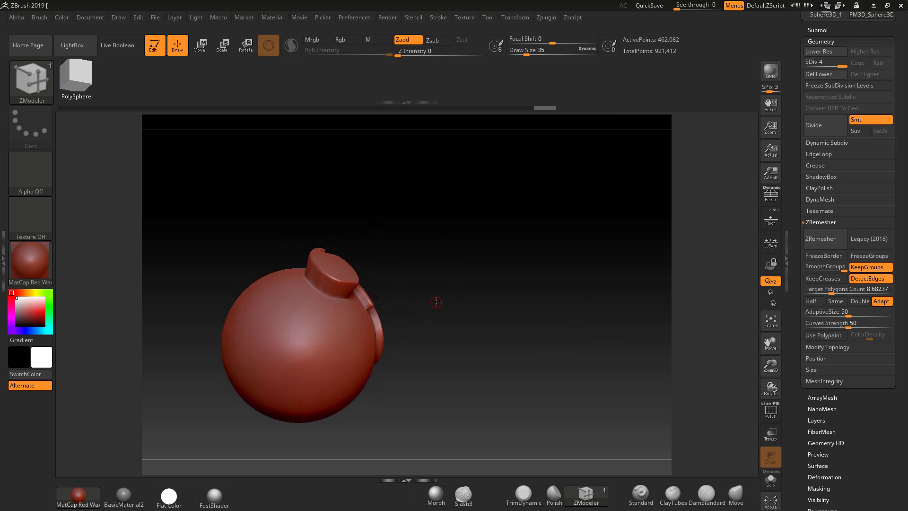
{"action": "left_click_drag", "start_coordinate": [450, 304], "coordinate": [472, 366], "text": "alt"}
{"action": "left_click_drag", "start_coordinate": [563, 360], "coordinate": [549, 372]}
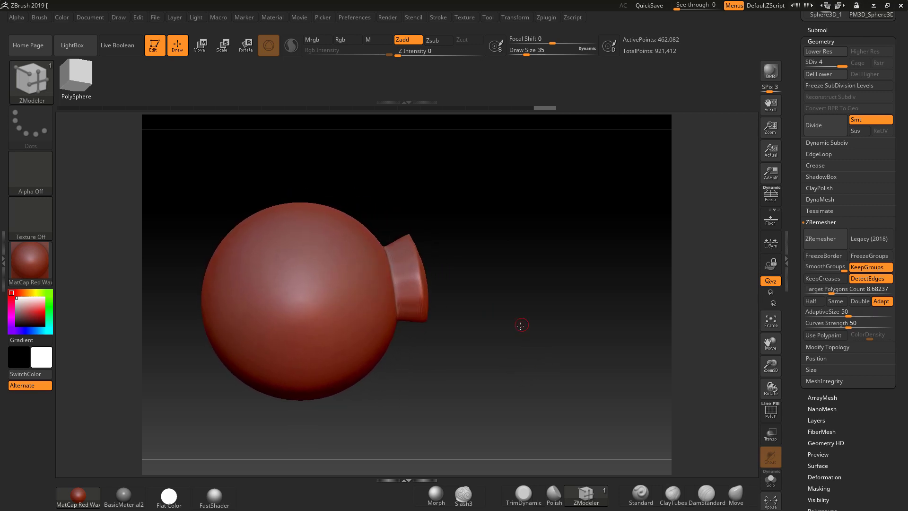
{"action": "left_click_drag", "start_coordinate": [518, 327], "coordinate": [512, 332]}
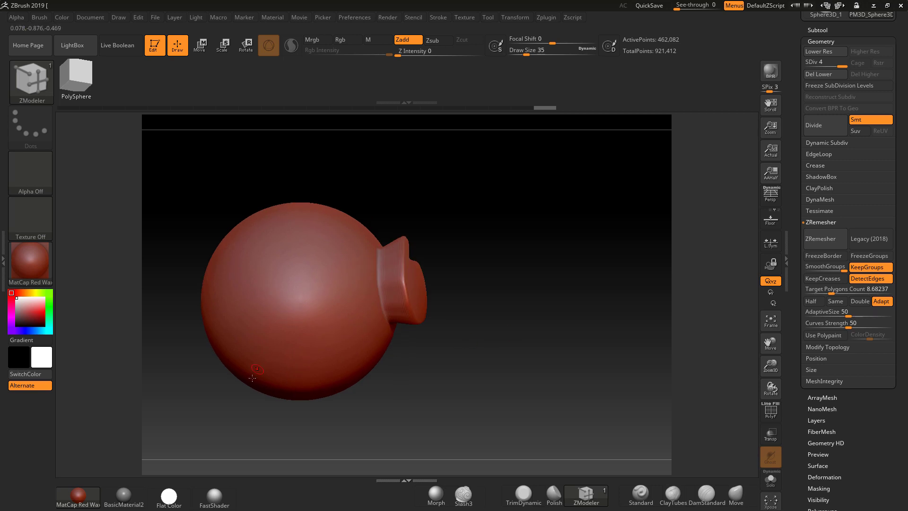
{"action": "key", "text": "ctrl"}
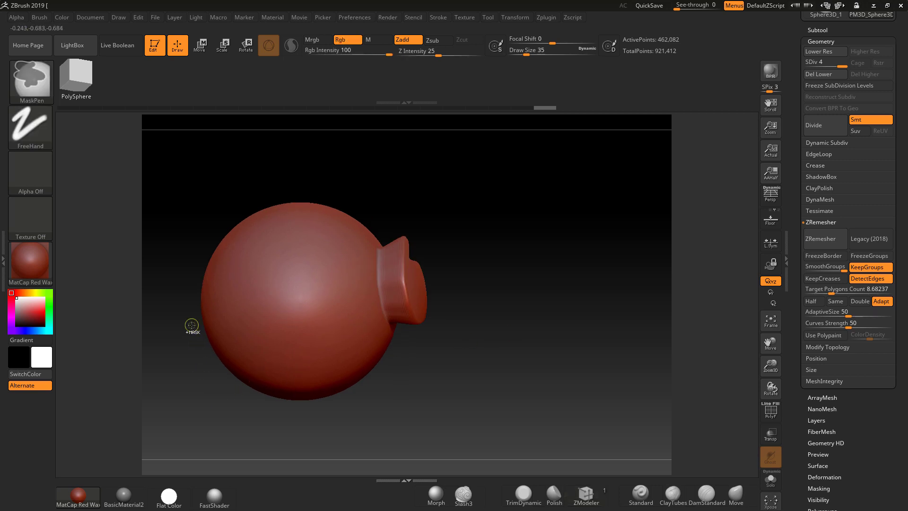
{"action": "key", "text": "ctrl+shift"}
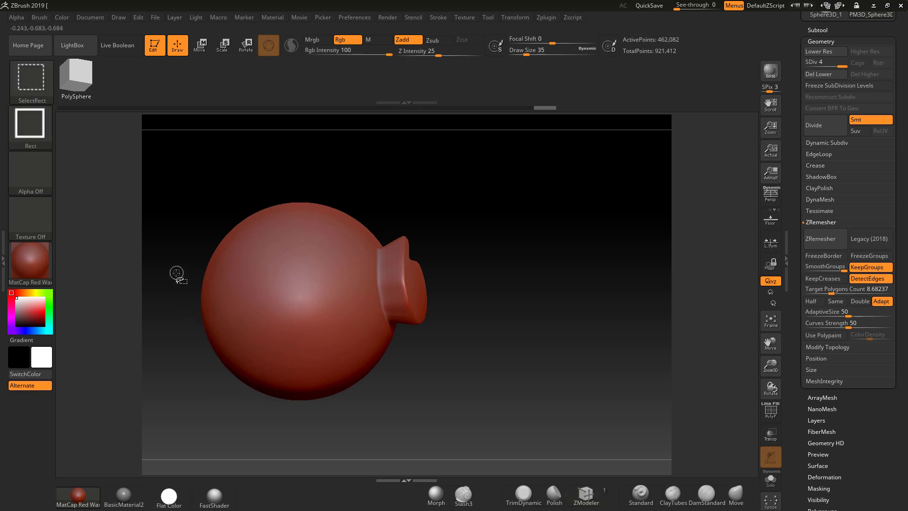
{"action": "mouse_move", "coordinate": [177, 273]}
{"action": "left_mouse_down", "text": "ctrl+shift"}
{"action": "mouse_move", "coordinate": [243, 384]}
{"action": "mouse_move", "coordinate": [265, 402]}
{"action": "left_mouse_up", "text": "ctrl+shift"}
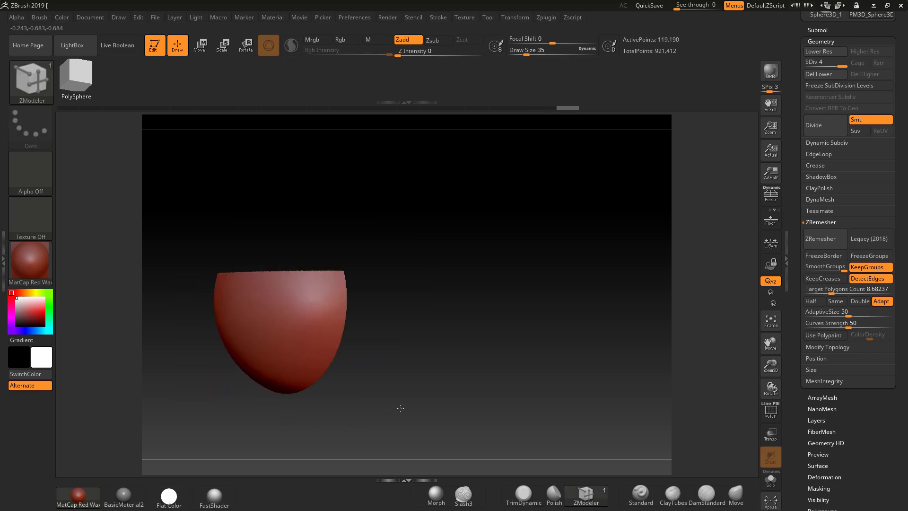
{"action": "left_click_drag", "start_coordinate": [400, 408], "coordinate": [501, 388]}
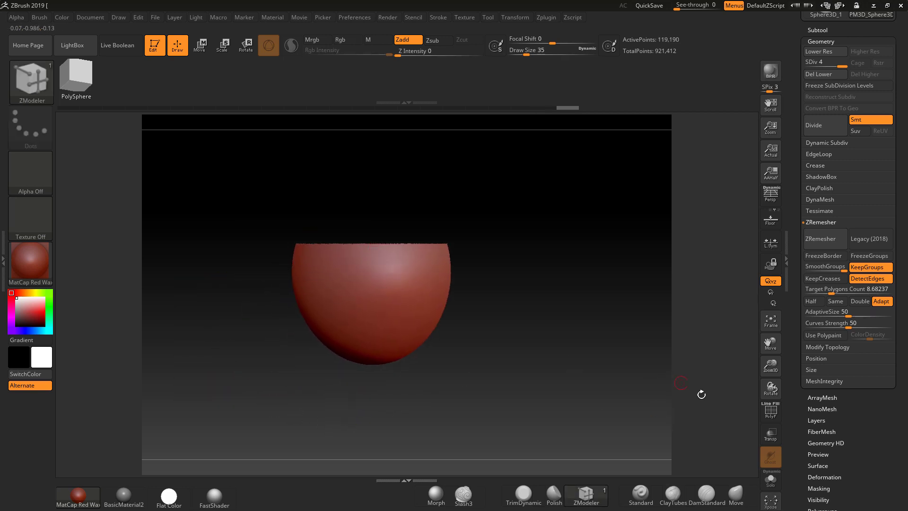
Step: Show the polyframe and remesh only the isolated sphere section with ZRemesher set to the Same polygon count
{"action": "left_click", "coordinate": [770, 415]}
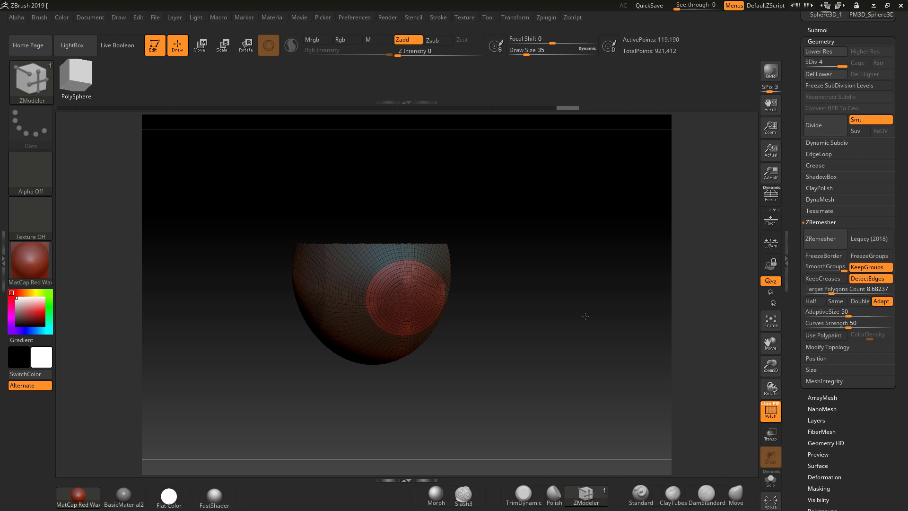
{"action": "left_click_drag", "start_coordinate": [587, 316], "coordinate": [492, 326]}
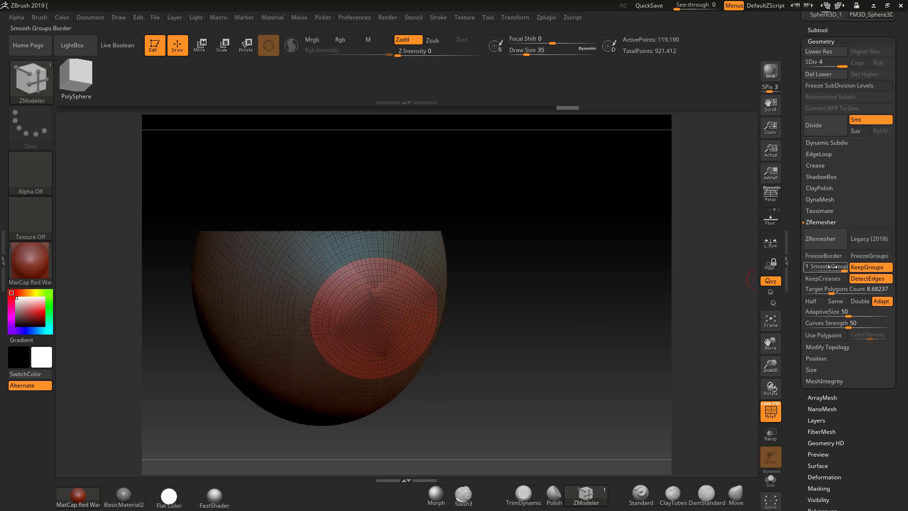
{"action": "left_click", "coordinate": [835, 302]}
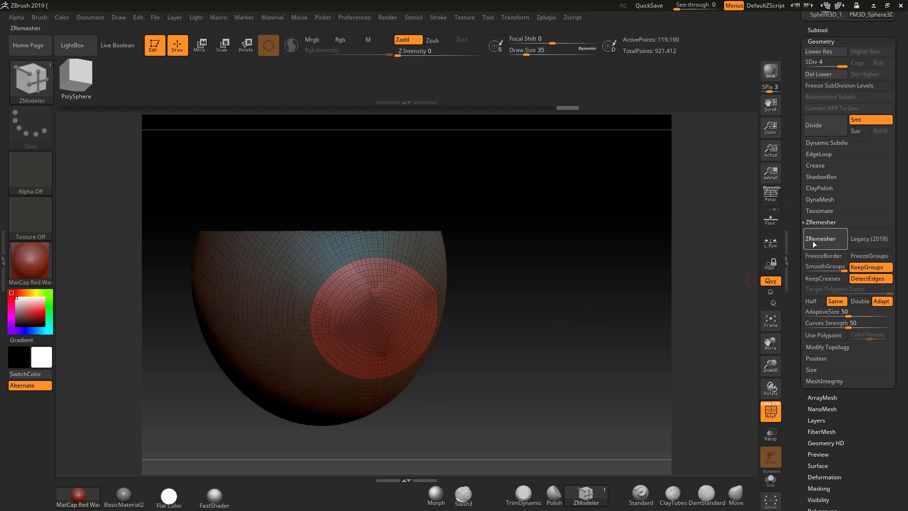
{"action": "left_click", "coordinate": [812, 240]}
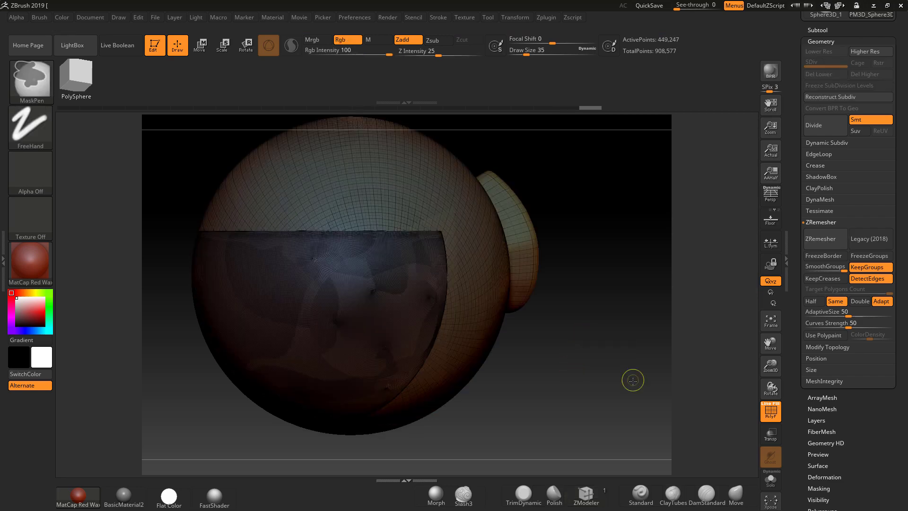
Step: Examine the remeshed patch's polygon density and its border with the surrounding sphere mesh
{"action": "left_click", "coordinate": [771, 418]}
{"action": "left_click", "coordinate": [771, 418]}
{"action": "mouse_move", "coordinate": [637, 393]}
{"action": "left_mouse_down"}
{"action": "mouse_move", "coordinate": [632, 345]}
{"action": "mouse_move", "coordinate": [644, 337]}
{"action": "mouse_move", "coordinate": [638, 402]}
{"action": "mouse_move", "coordinate": [592, 397]}
{"action": "left_mouse_up"}
{"action": "key", "text": "ctrl"}
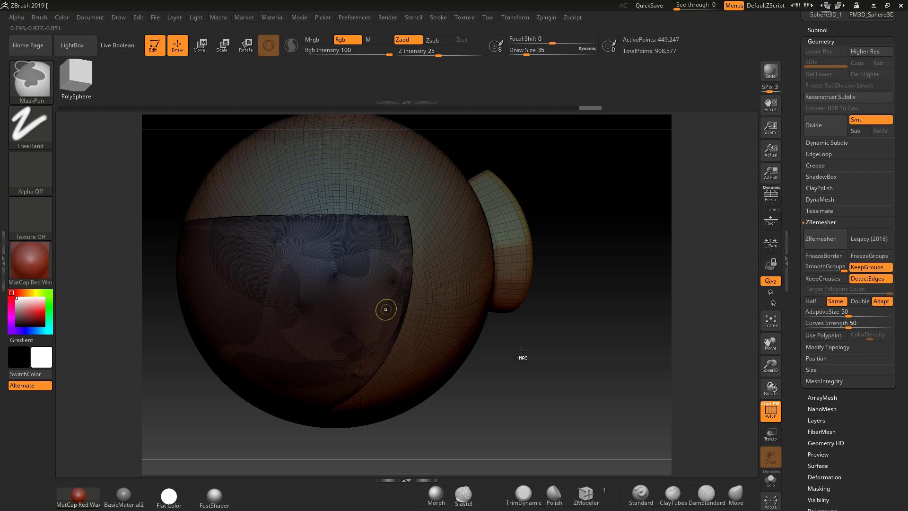
{"action": "left_click_drag", "start_coordinate": [549, 375], "coordinate": [540, 404], "text": "alt"}
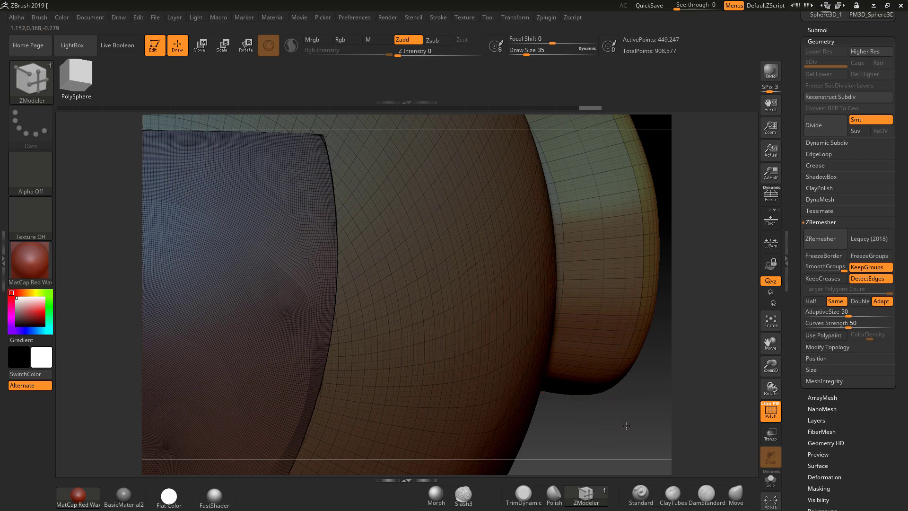
{"action": "left_click_drag", "start_coordinate": [627, 426], "coordinate": [597, 433]}
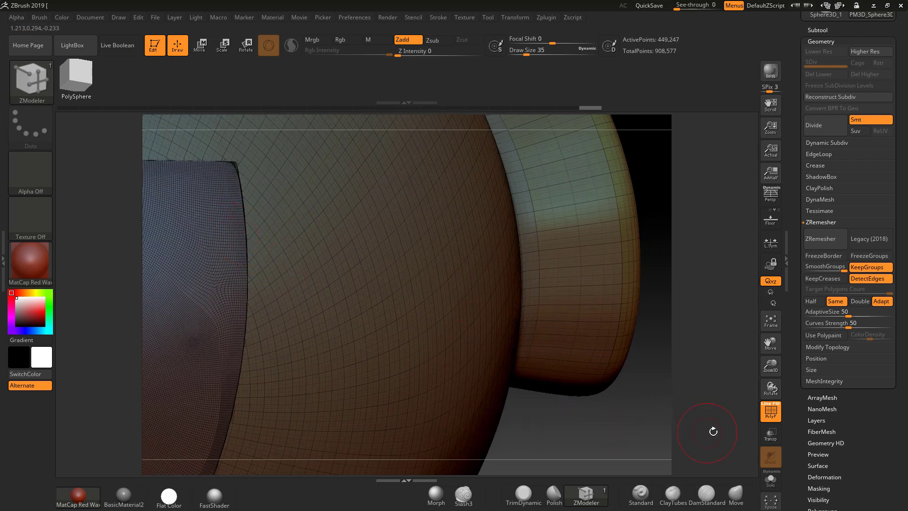
{"action": "left_click", "coordinate": [770, 413]}
{"action": "left_click", "coordinate": [770, 413]}
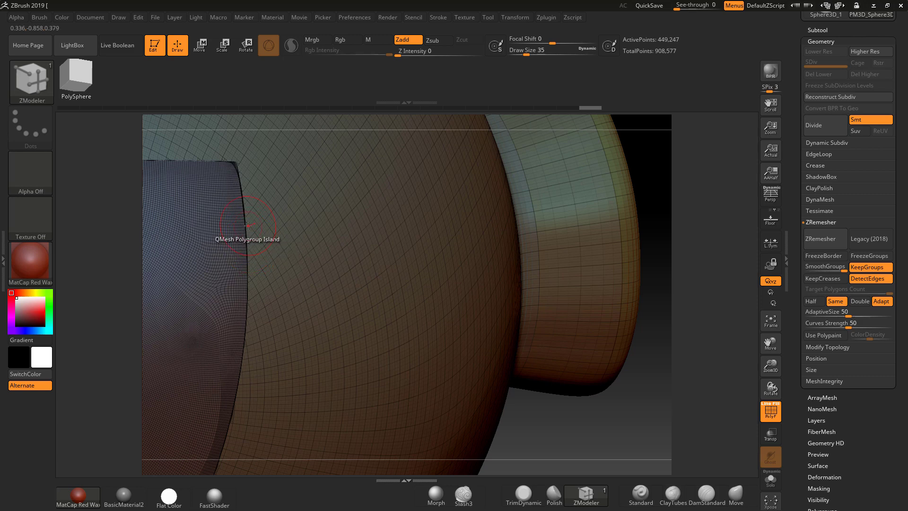
{"action": "left_click_drag", "start_coordinate": [576, 424], "coordinate": [660, 403]}
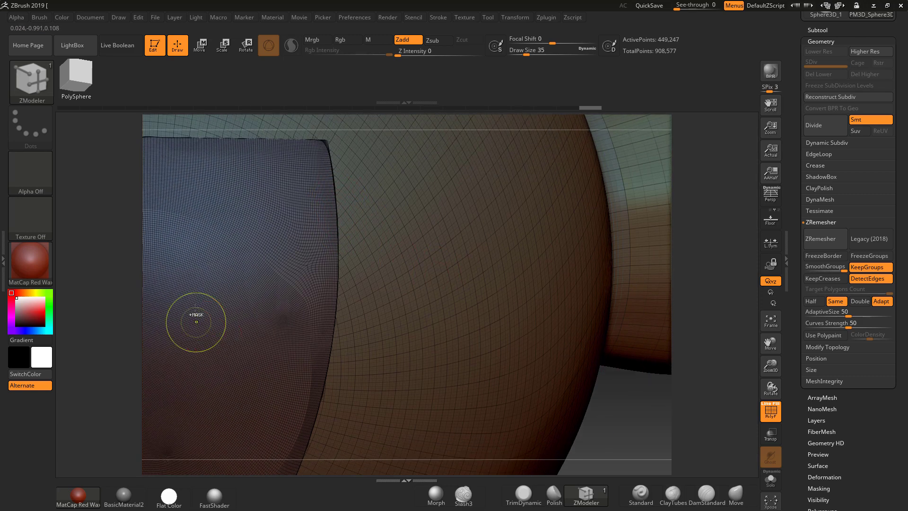
Step: Isolate the remeshed patch and run ZRemesher on it with a Target Polygons Count of 1.55514
{"action": "left_click", "coordinate": [238, 295], "text": "ctrl+shift"}
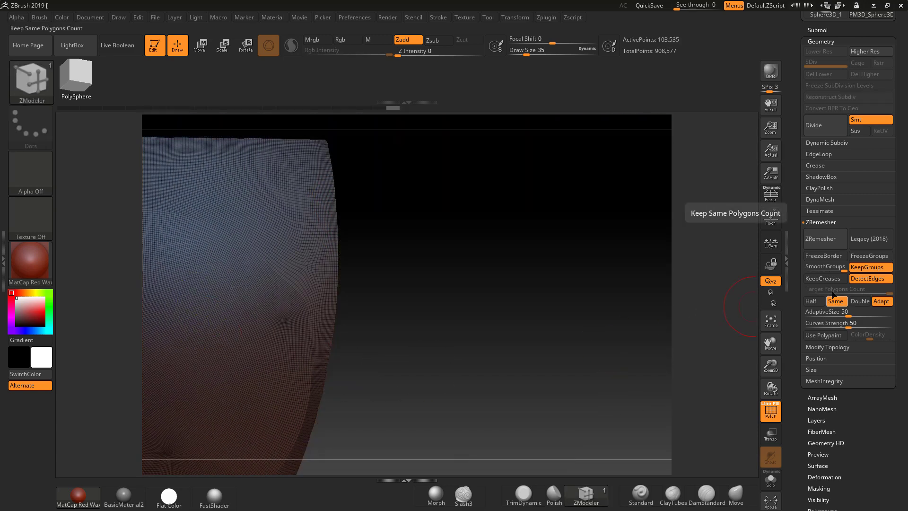
{"action": "mouse_move", "coordinate": [866, 294]}
{"action": "left_mouse_down"}
{"action": "mouse_move", "coordinate": [881, 292]}
{"action": "mouse_move", "coordinate": [870, 293]}
{"action": "left_mouse_up"}
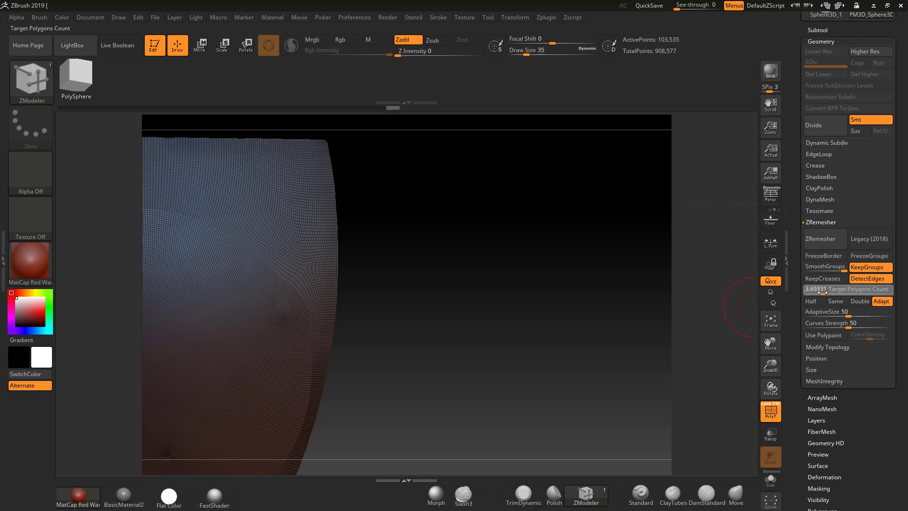
{"action": "left_click", "coordinate": [821, 242]}
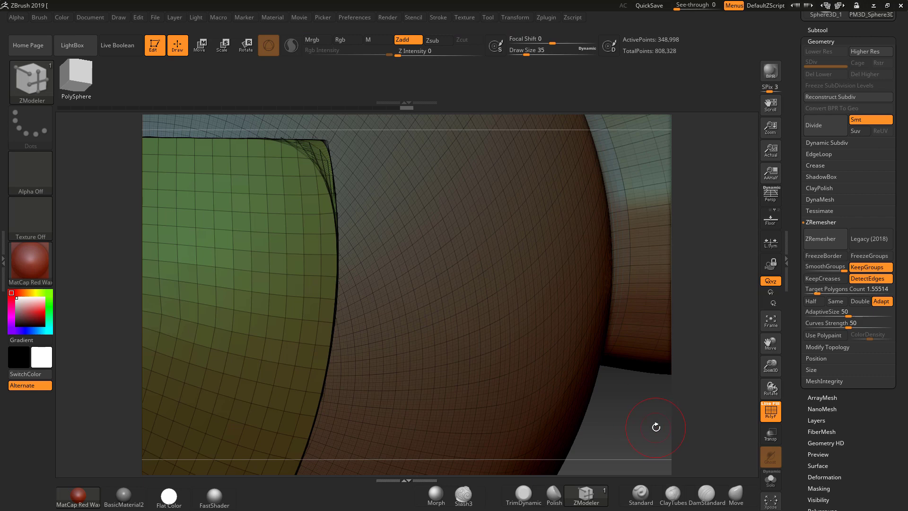
{"action": "left_click_drag", "start_coordinate": [656, 427], "coordinate": [542, 369]}
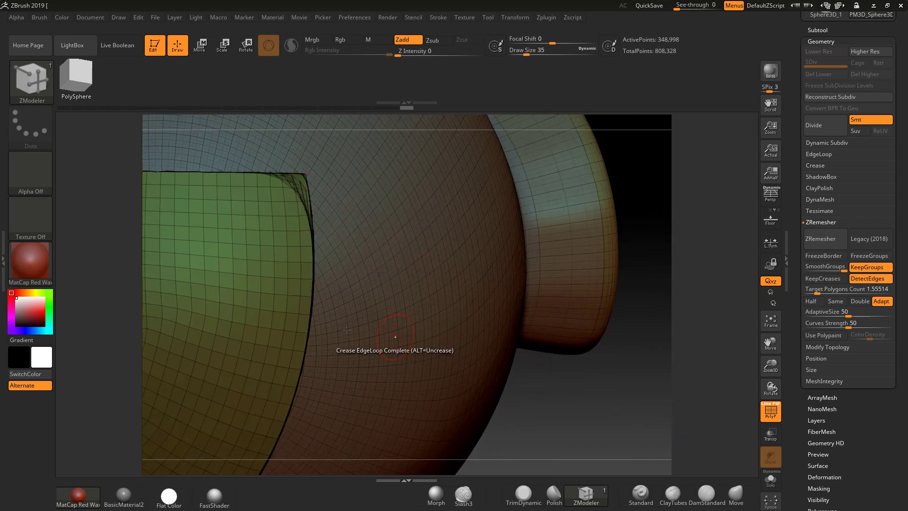
Step: Hide the polyframe and smooth the seam around the upper corner of the remeshed patch
{"action": "left_click", "coordinate": [770, 411]}
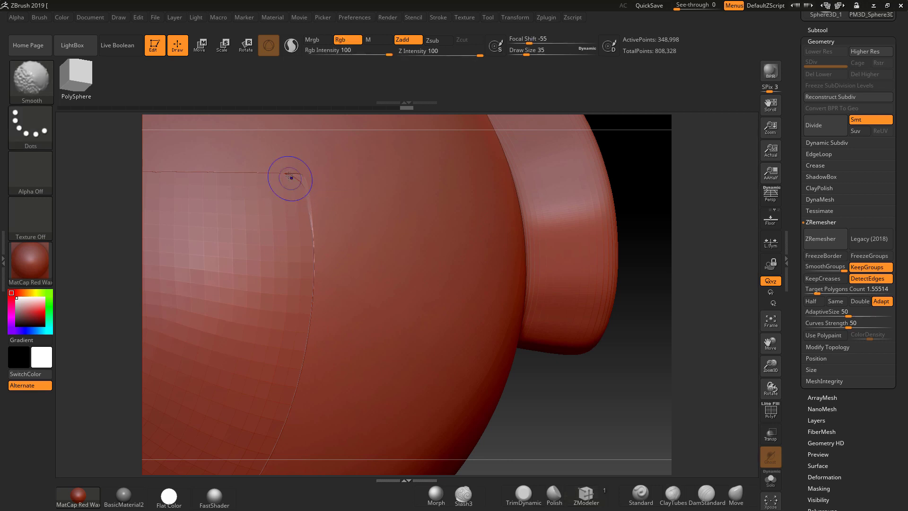
{"action": "mouse_move", "coordinate": [288, 177]}
{"action": "left_mouse_down", "text": "shift"}
{"action": "mouse_move", "coordinate": [297, 175]}
{"action": "mouse_move", "coordinate": [310, 241]}
{"action": "mouse_move", "coordinate": [309, 284]}
{"action": "left_mouse_up", "text": "shift"}
{"action": "left_click_drag", "start_coordinate": [297, 180], "coordinate": [258, 175], "text": "shift"}
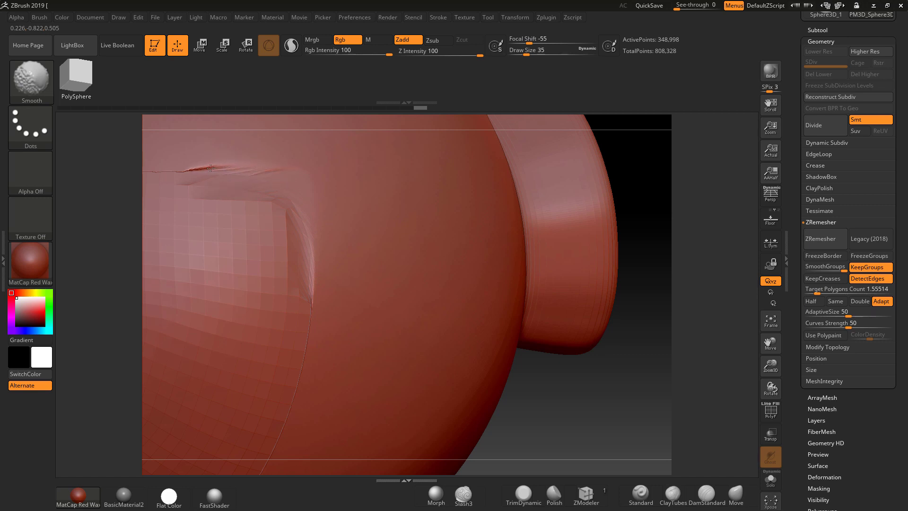
{"action": "left_click_drag", "start_coordinate": [606, 400], "coordinate": [614, 409]}
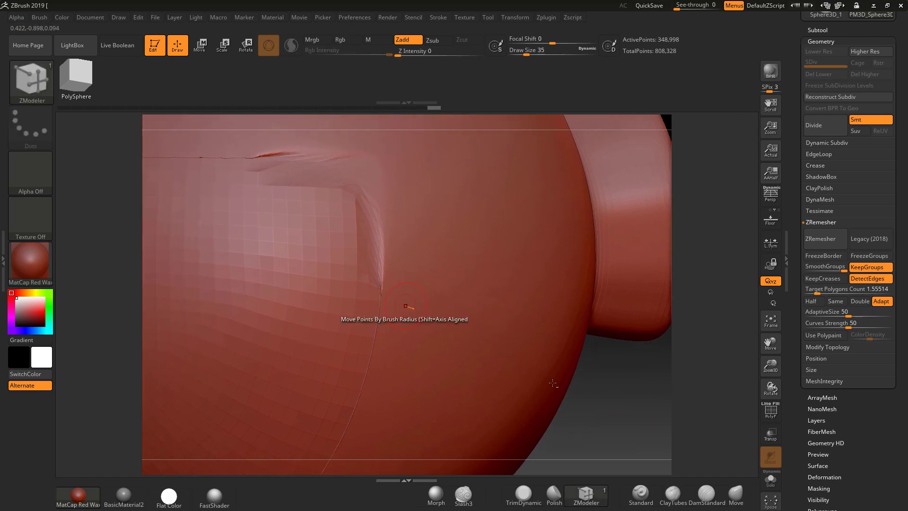
Step: Show the polyframe and isolate the face of the raised round disc, hiding the tailed shape's face too
{"action": "left_click", "coordinate": [767, 418]}
{"action": "left_click_drag", "start_coordinate": [690, 431], "coordinate": [592, 377], "text": "alt"}
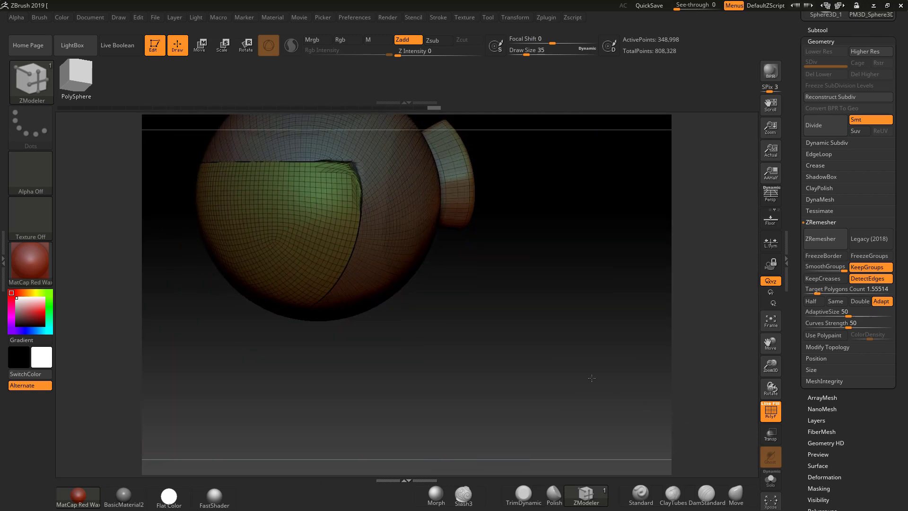
{"action": "left_click_drag", "start_coordinate": [578, 341], "coordinate": [617, 402]}
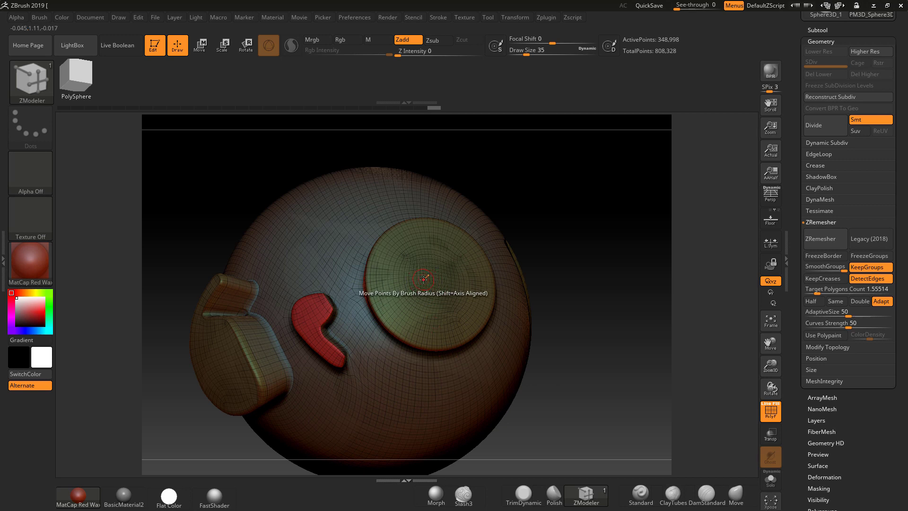
{"action": "key", "text": "ctrl"}
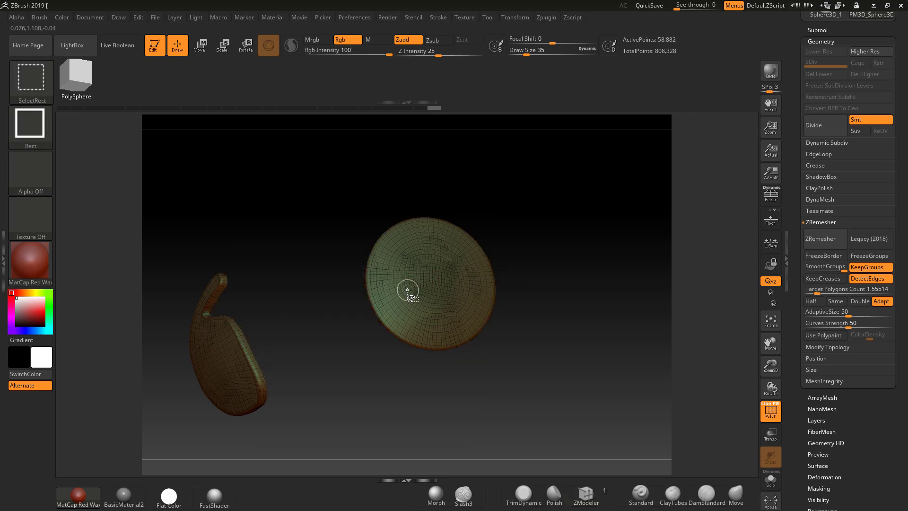
{"action": "left_click", "coordinate": [424, 283], "text": "ctrl+shift"}
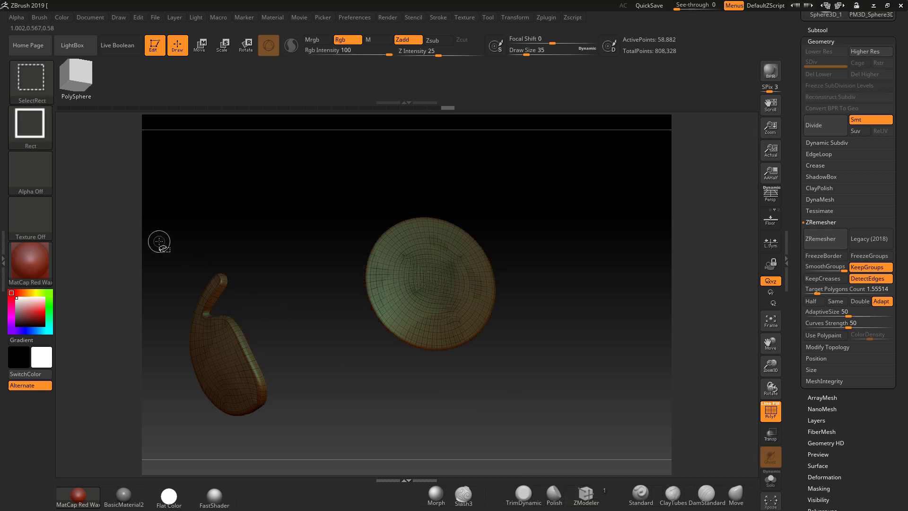
{"action": "left_click_drag", "start_coordinate": [157, 236], "coordinate": [317, 442], "text": "ctrl+alt+shift"}
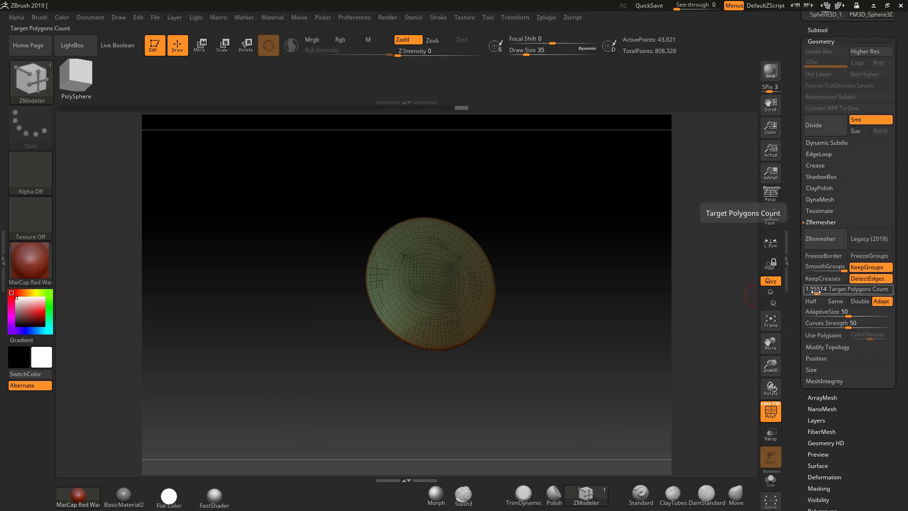
Step: Remesh the isolated disc face with ZRemesher at a Target Polygons Count of 2.50544 and check its border
{"action": "left_click_drag", "start_coordinate": [817, 292], "coordinate": [818, 292]}
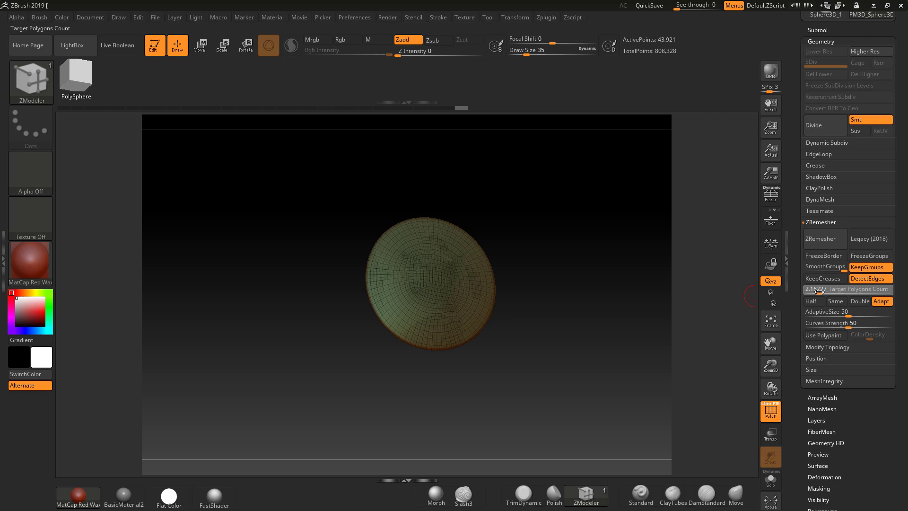
{"action": "left_click", "coordinate": [821, 239]}
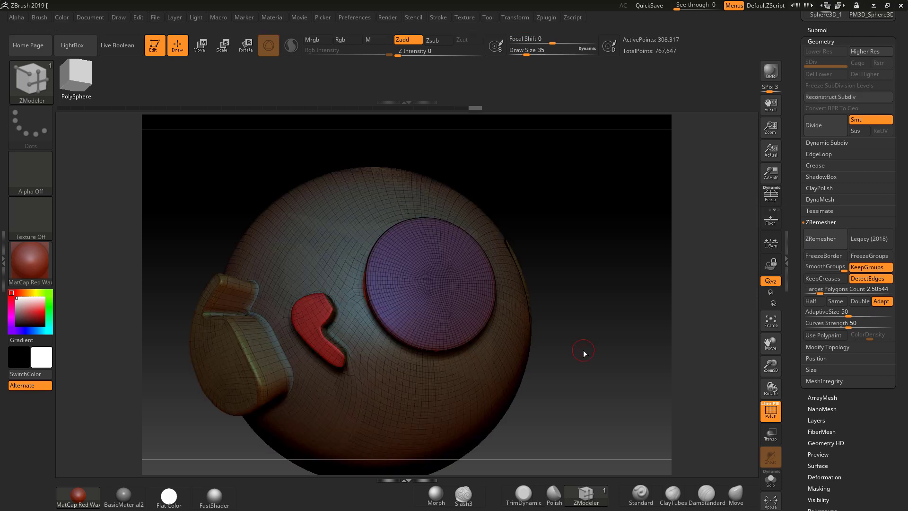
{"action": "left_click_drag", "start_coordinate": [614, 328], "coordinate": [632, 280]}
{"action": "left_click_drag", "start_coordinate": [568, 271], "coordinate": [650, 385], "text": "alt"}
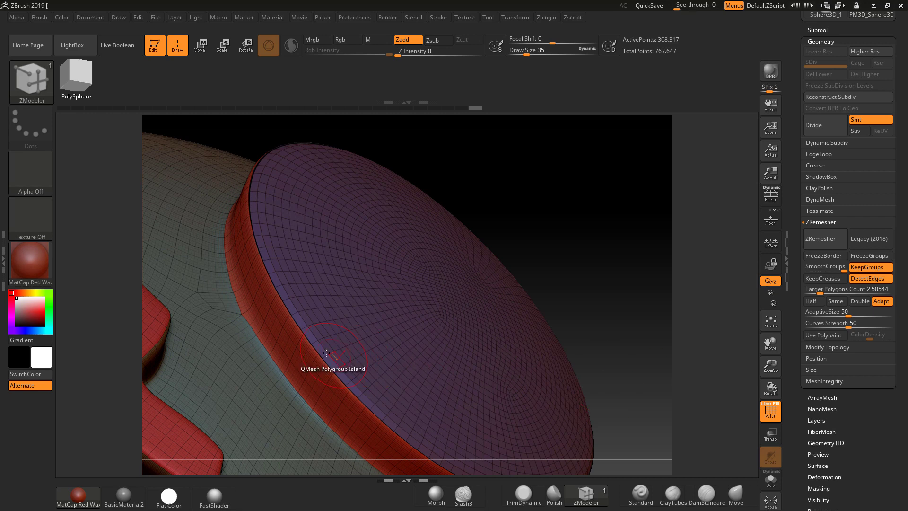
Step: Hide the polyframe and subdivide the whole mesh twice to reach subdivision level 3
{"action": "left_click_drag", "start_coordinate": [591, 300], "coordinate": [579, 337]}
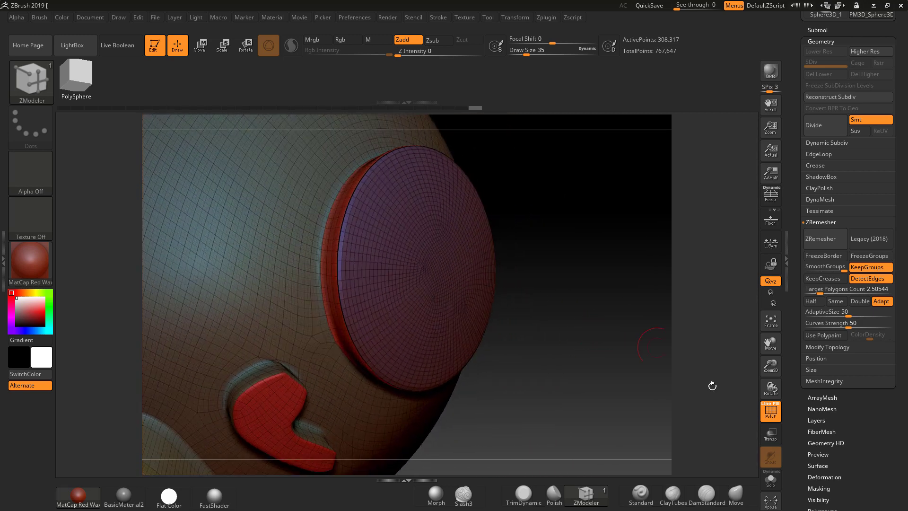
{"action": "left_click", "coordinate": [771, 410]}
{"action": "mouse_move", "coordinate": [675, 369]}
{"action": "left_mouse_down"}
{"action": "mouse_move", "coordinate": [599, 328]}
{"action": "mouse_move", "coordinate": [603, 319]}
{"action": "left_mouse_up"}
{"action": "key", "text": "ctrl"}
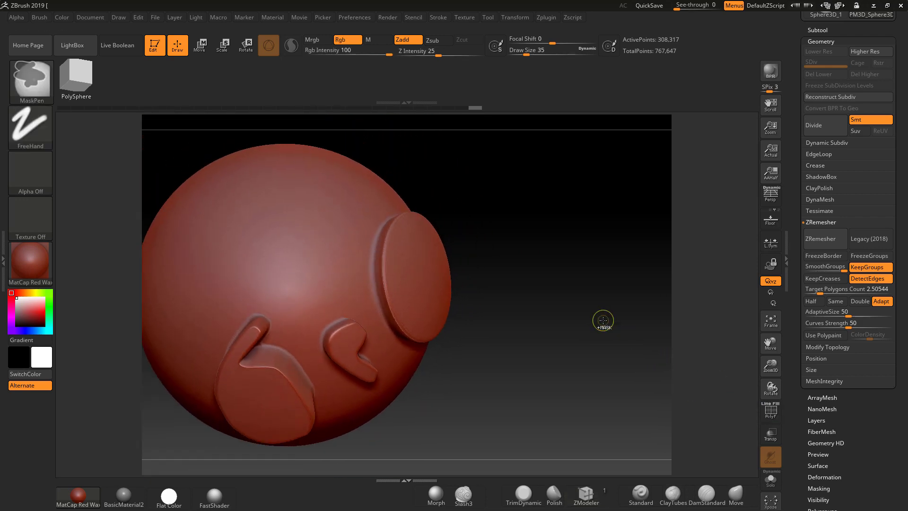
{"action": "key", "text": "ctrl+d"}
{"action": "key", "text": "ctrl+d"}
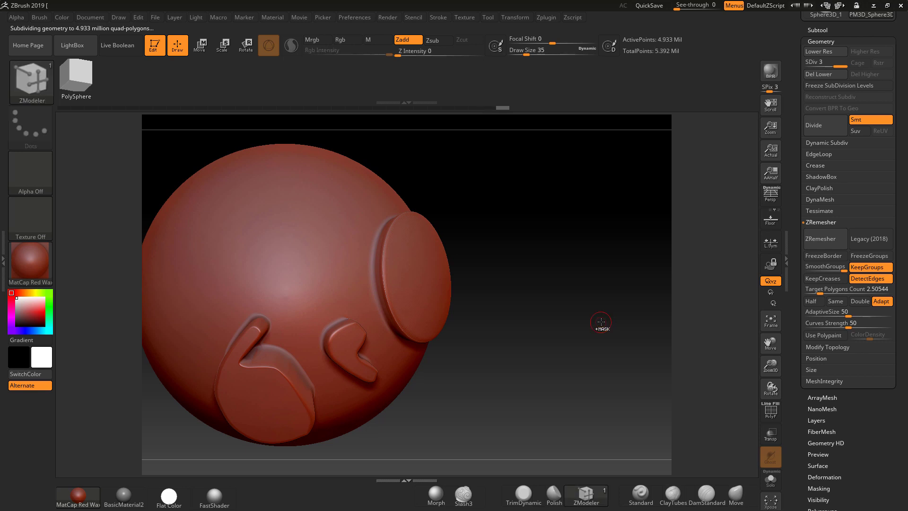
Step: Set the brush draw size to 182
{"action": "left_click_drag", "start_coordinate": [604, 288], "coordinate": [595, 294]}
{"action": "key", "text": "shift"}
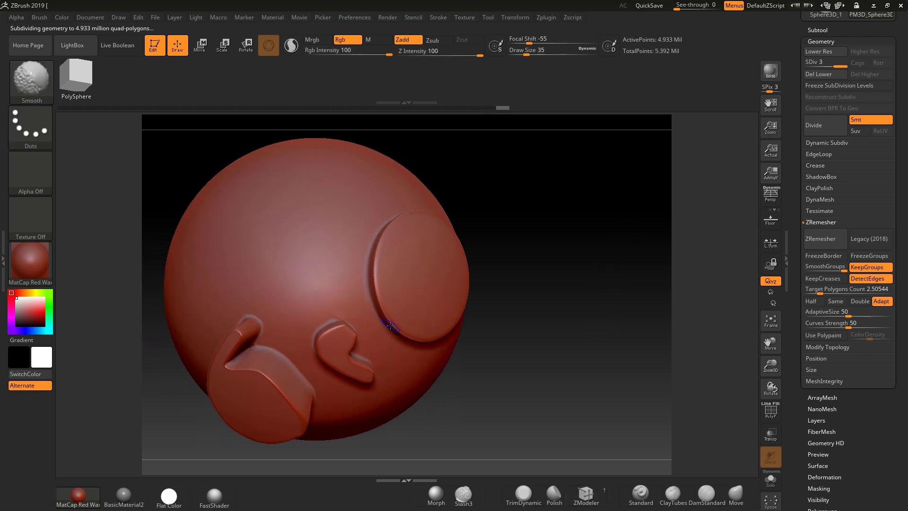
{"action": "key", "text": "space"}
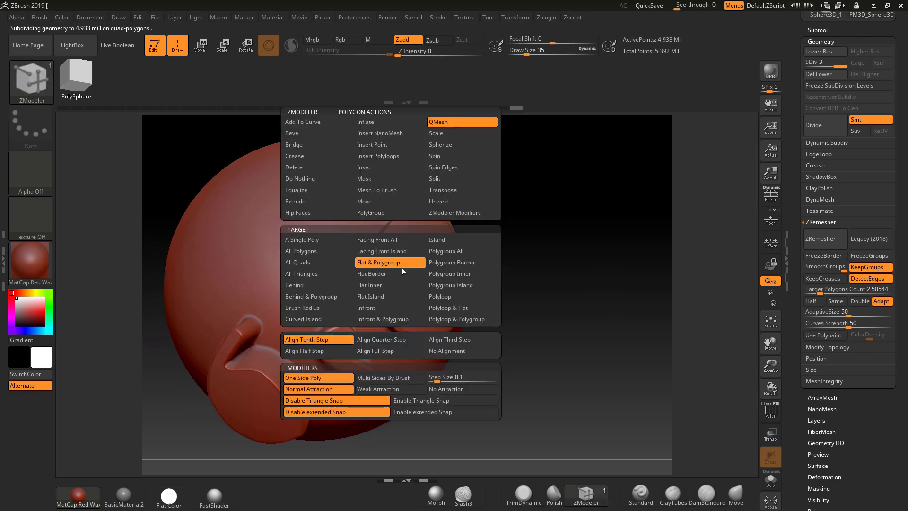
{"action": "key", "text": "space"}
{"action": "left_click_drag", "start_coordinate": [528, 255], "coordinate": [548, 255]}
{"action": "key", "text": "shift"}
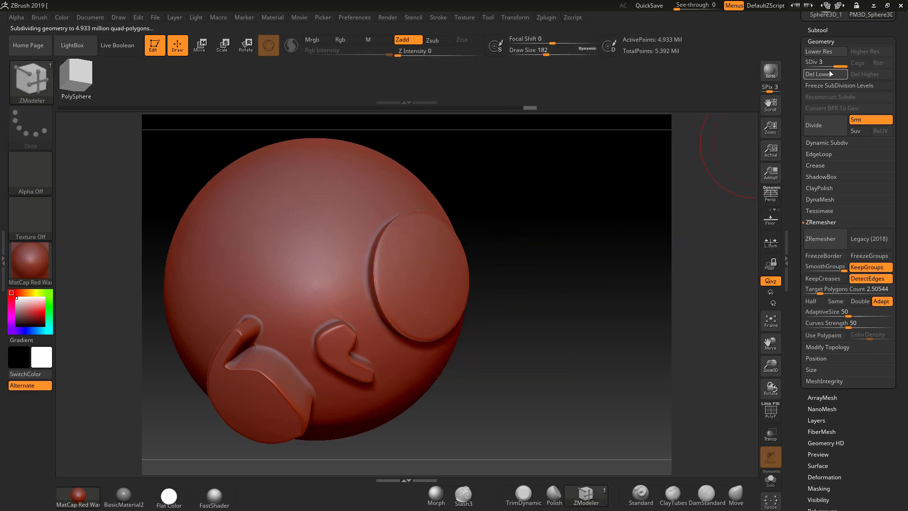
Step: Return the mesh to subdivision level 1 and show the polyframe to check the topology around the disc's border
{"action": "left_click", "coordinate": [807, 67]}
{"action": "key", "text": "shift"}
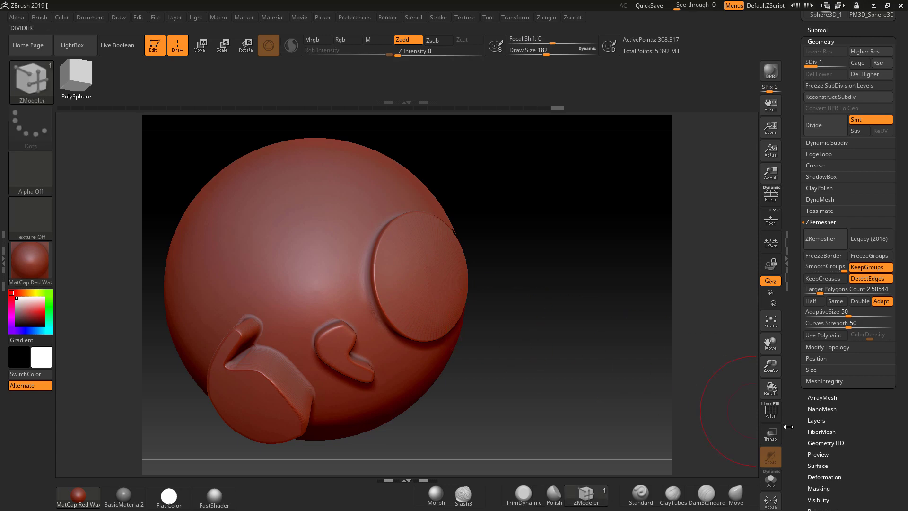
{"action": "left_click", "coordinate": [771, 411]}
{"action": "left_click_drag", "start_coordinate": [601, 323], "coordinate": [577, 402], "text": "alt"}
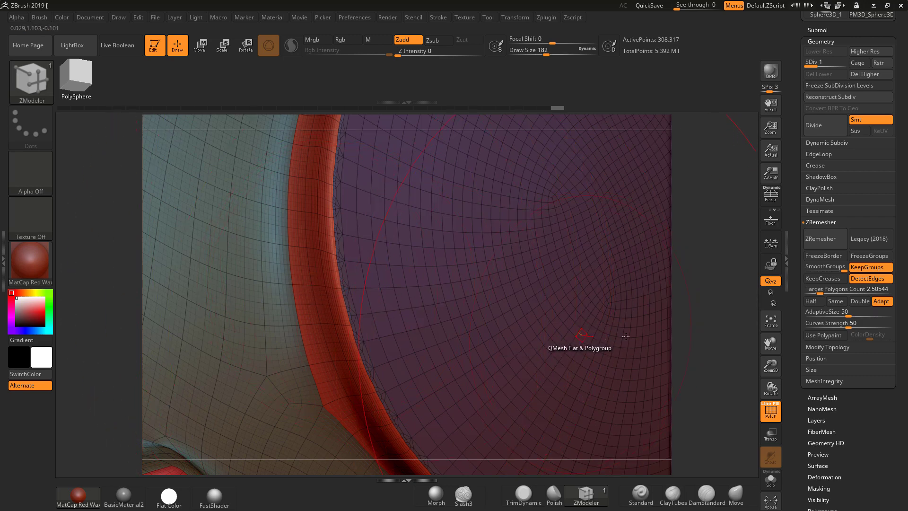
{"action": "left_click_drag", "start_coordinate": [729, 336], "coordinate": [551, 246], "text": "alt"}
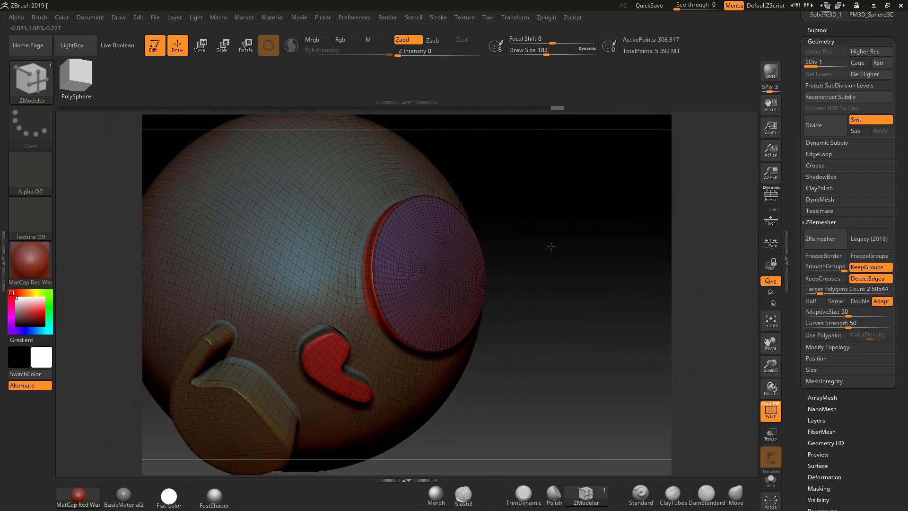
Step: Select the Standard brush, turn on Sculptris Pro mode and try a stroke on the sphere's upper surface with the polyframe shown
{"action": "left_click", "coordinate": [771, 411]}
{"action": "mouse_move", "coordinate": [664, 315]}
{"action": "left_mouse_down", "text": "alt"}
{"action": "mouse_move", "coordinate": [722, 344]}
{"action": "mouse_move", "coordinate": [776, 351]}
{"action": "left_mouse_up", "text": "alt"}
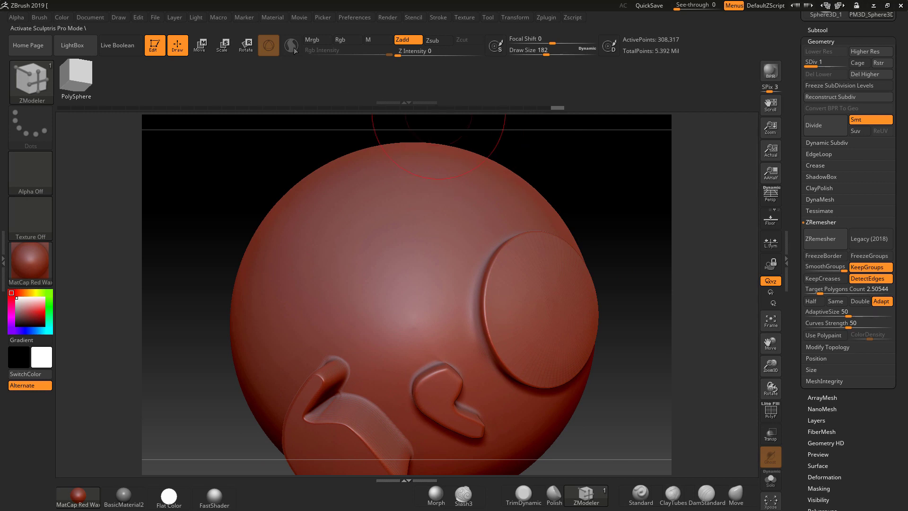
{"action": "left_click", "coordinate": [641, 494]}
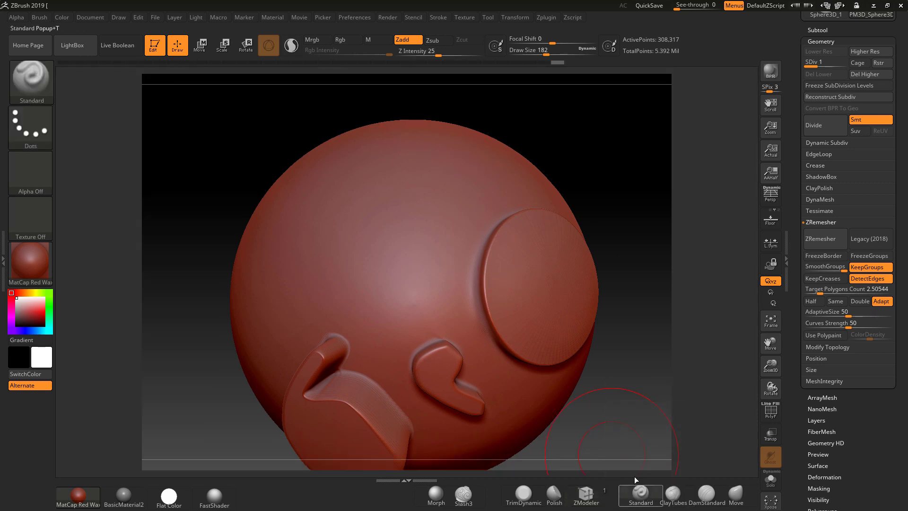
{"action": "left_click", "coordinate": [291, 46]}
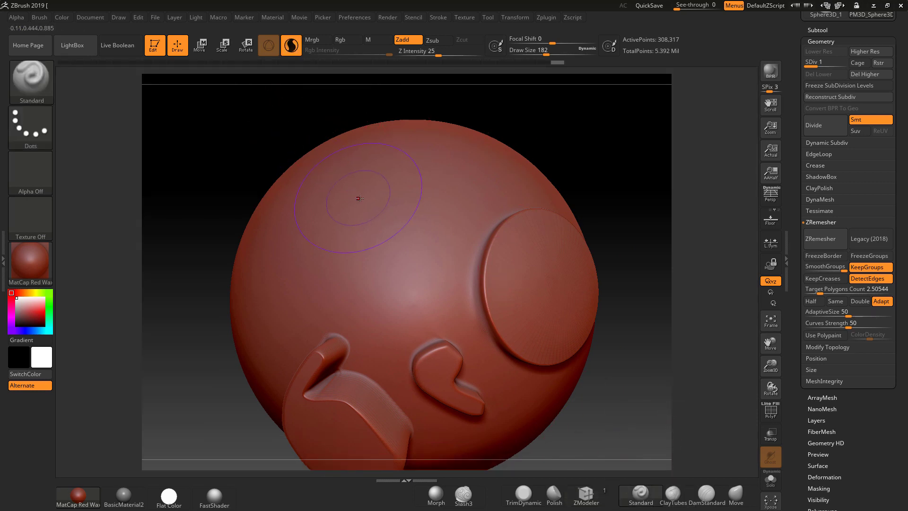
{"action": "key", "text": "space"}
{"action": "key", "text": "shift+f"}
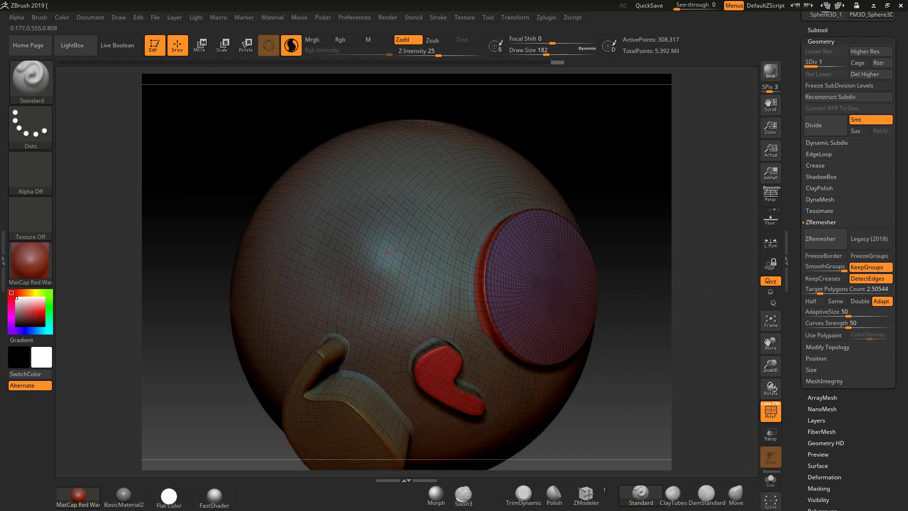
{"action": "left_click", "coordinate": [388, 238]}
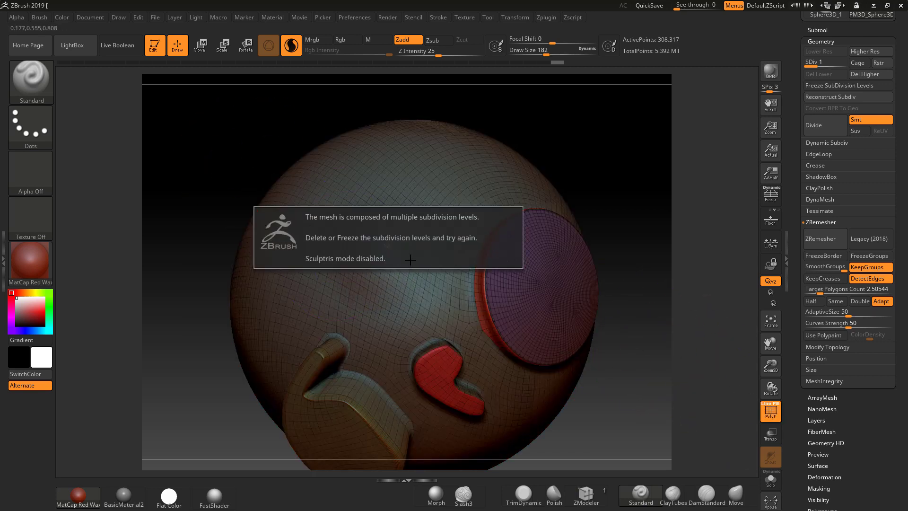
Step: Set the brush draw size to 35 and delete the higher subdivision levels
{"action": "key", "text": "space"}
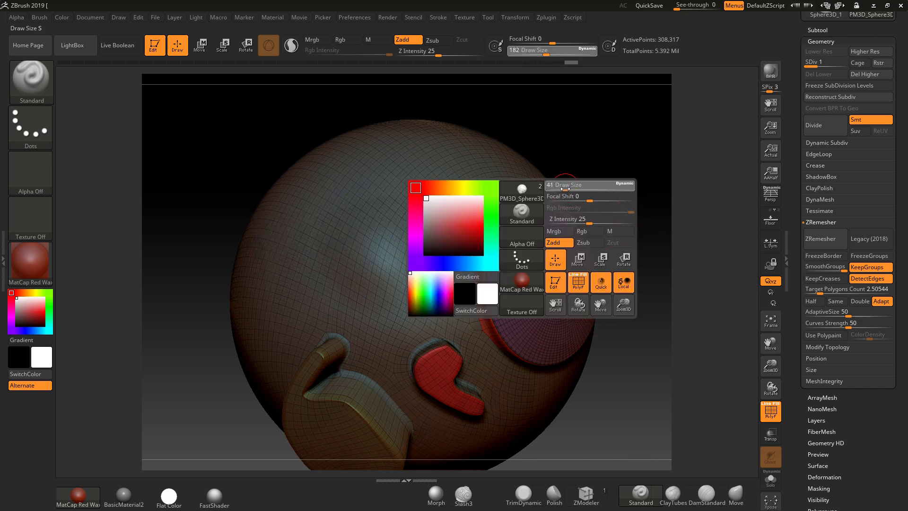
{"action": "left_click_drag", "start_coordinate": [565, 190], "coordinate": [564, 189]}
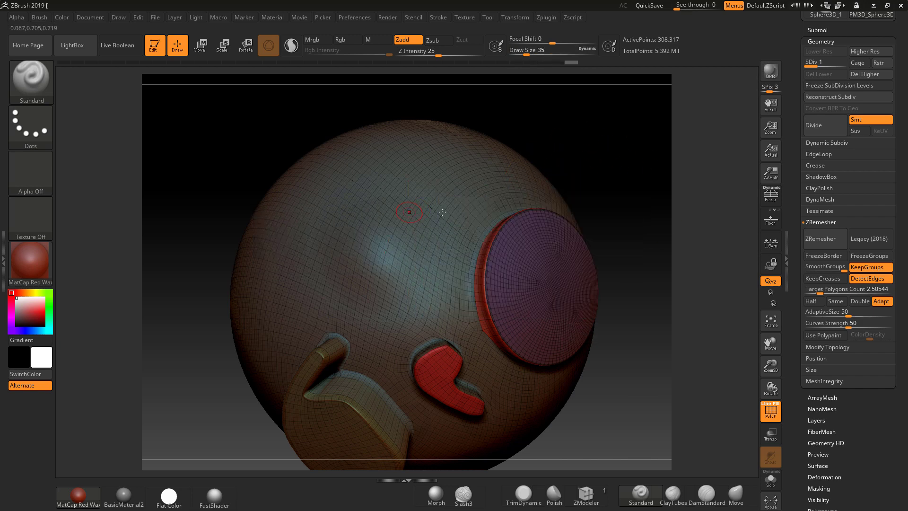
{"action": "left_click", "coordinate": [869, 74]}
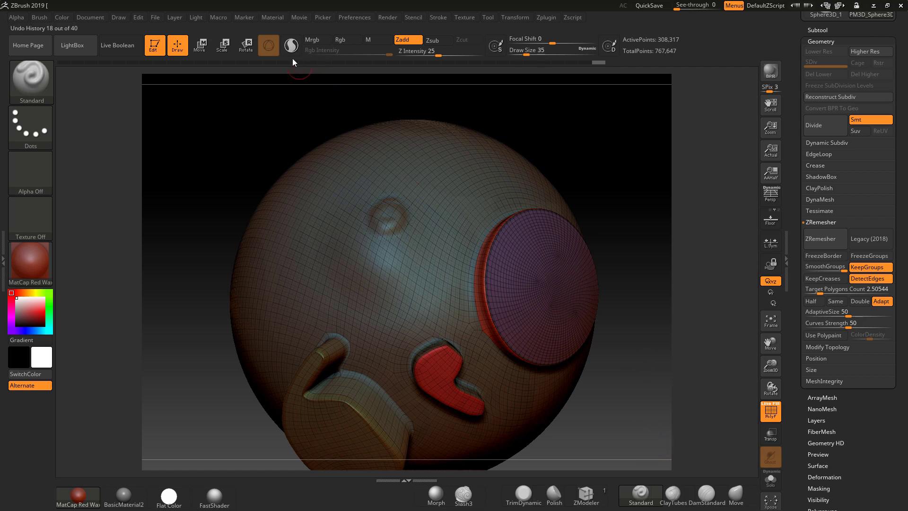
Step: Turn on Sculptris Pro mode and sculpt a small bump on the sphere's surface above the tailed shape, adding strokes close up
{"action": "left_click", "coordinate": [291, 46]}
{"action": "mouse_move", "coordinate": [332, 250]}
{"action": "left_mouse_down"}
{"action": "mouse_move", "coordinate": [311, 240]}
{"action": "mouse_move", "coordinate": [334, 252]}
{"action": "left_mouse_up"}
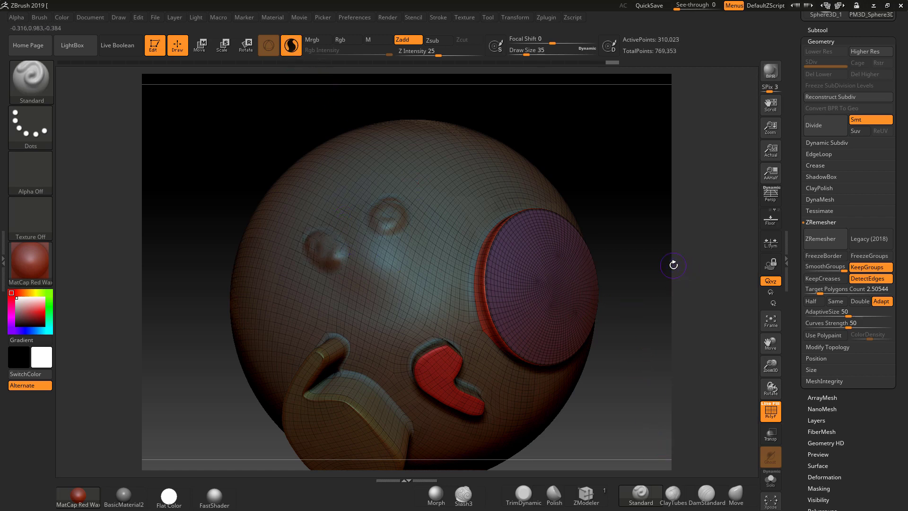
{"action": "left_click_drag", "start_coordinate": [673, 265], "coordinate": [804, 502]}
{"action": "mouse_move", "coordinate": [300, 226]}
{"action": "left_mouse_down"}
{"action": "mouse_move", "coordinate": [331, 270]}
{"action": "mouse_move", "coordinate": [293, 302]}
{"action": "mouse_move", "coordinate": [360, 294]}
{"action": "mouse_move", "coordinate": [454, 331]}
{"action": "left_mouse_up"}
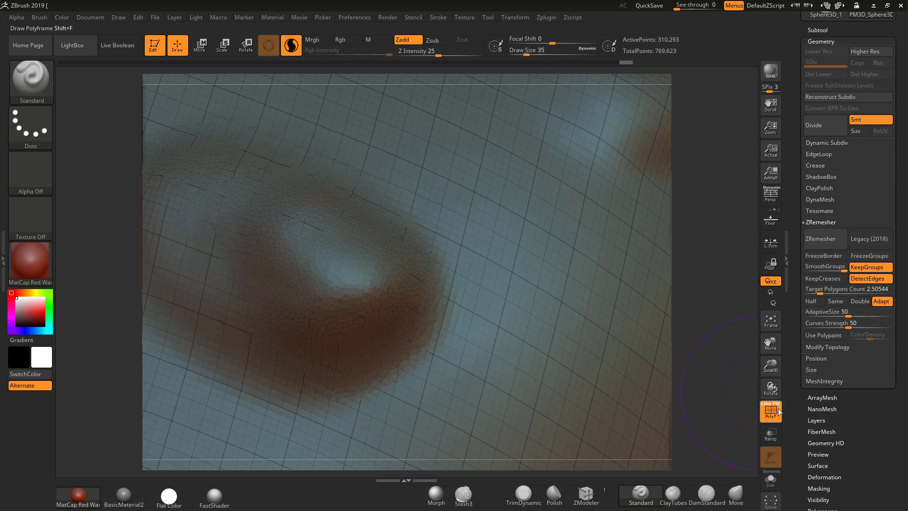
Step: Examine the sculpted bump with and without the polyframe, and the whole remeshed sphere from several sides
{"action": "left_click", "coordinate": [771, 411]}
{"action": "left_click", "coordinate": [770, 411]}
{"action": "left_click_drag", "start_coordinate": [702, 288], "coordinate": [484, 253], "text": "alt"}
{"action": "left_click_drag", "start_coordinate": [607, 259], "coordinate": [468, 273]}
{"action": "mouse_move", "coordinate": [625, 321]}
{"action": "left_mouse_down"}
{"action": "mouse_move", "coordinate": [616, 278]}
{"action": "mouse_move", "coordinate": [633, 288]}
{"action": "left_mouse_up"}
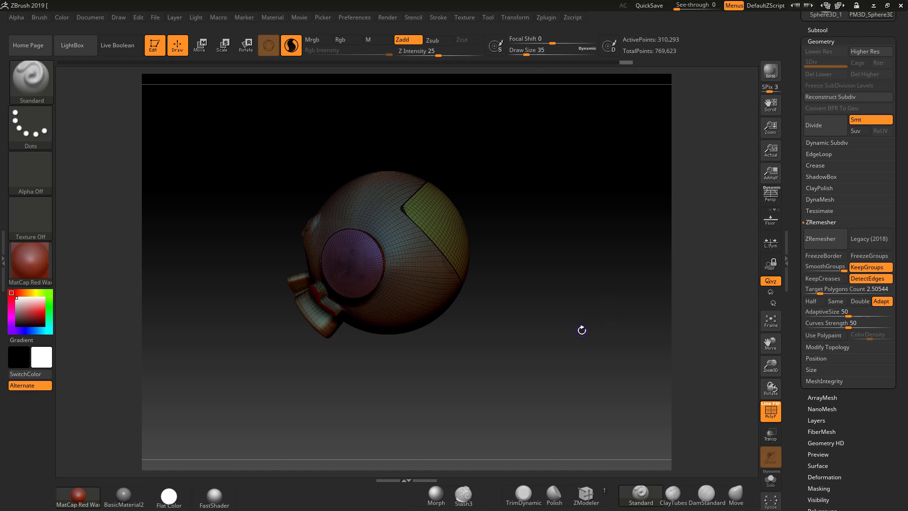
{"action": "mouse_move", "coordinate": [584, 313]}
{"action": "left_mouse_down"}
{"action": "mouse_move", "coordinate": [554, 324]}
{"action": "mouse_move", "coordinate": [544, 345]}
{"action": "mouse_move", "coordinate": [560, 376]}
{"action": "mouse_move", "coordinate": [585, 371]}
{"action": "left_mouse_up"}
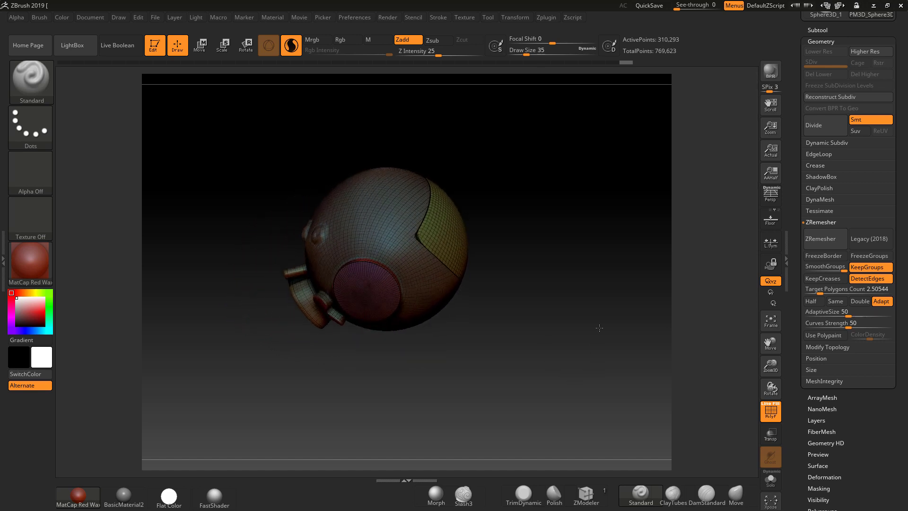